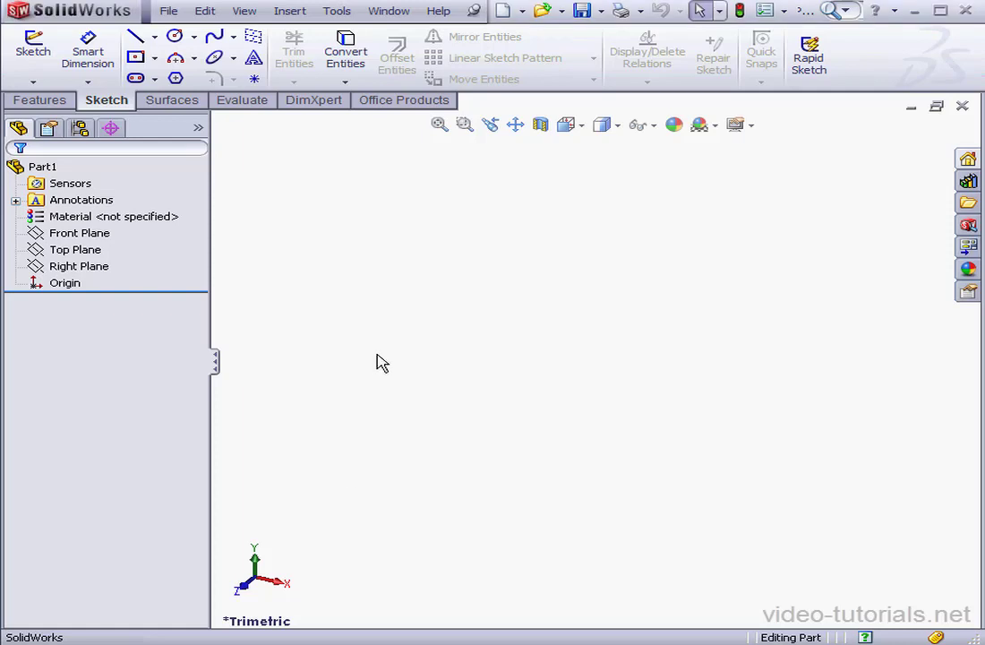
Sketch an arched three-point spline on the Front Plane from about (-85, -52) through (-4, -14) to (80, -23) mm
right_click(86, 235)
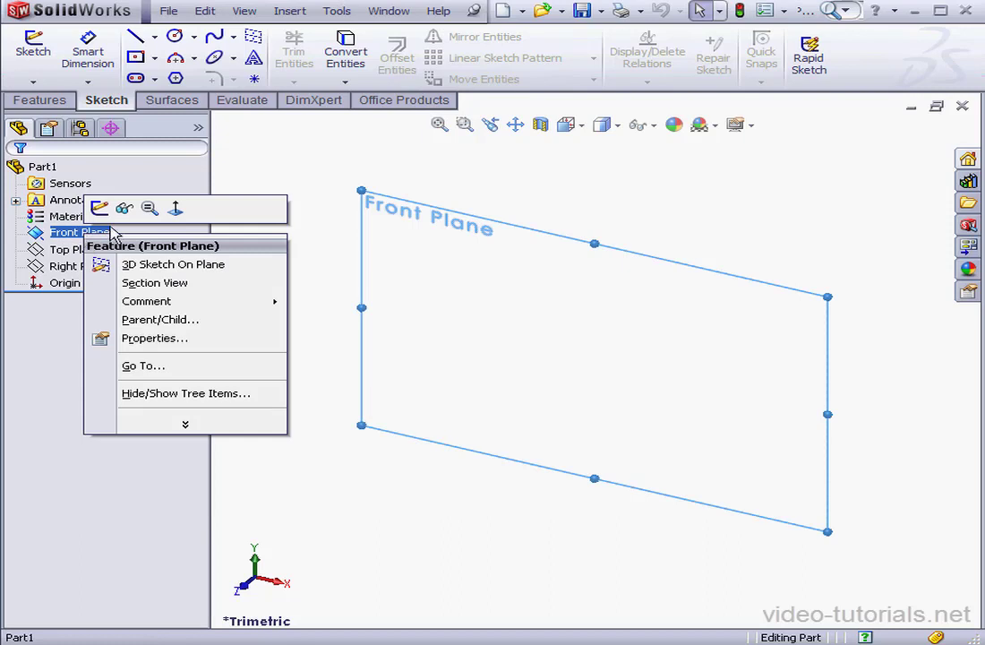
click(99, 208)
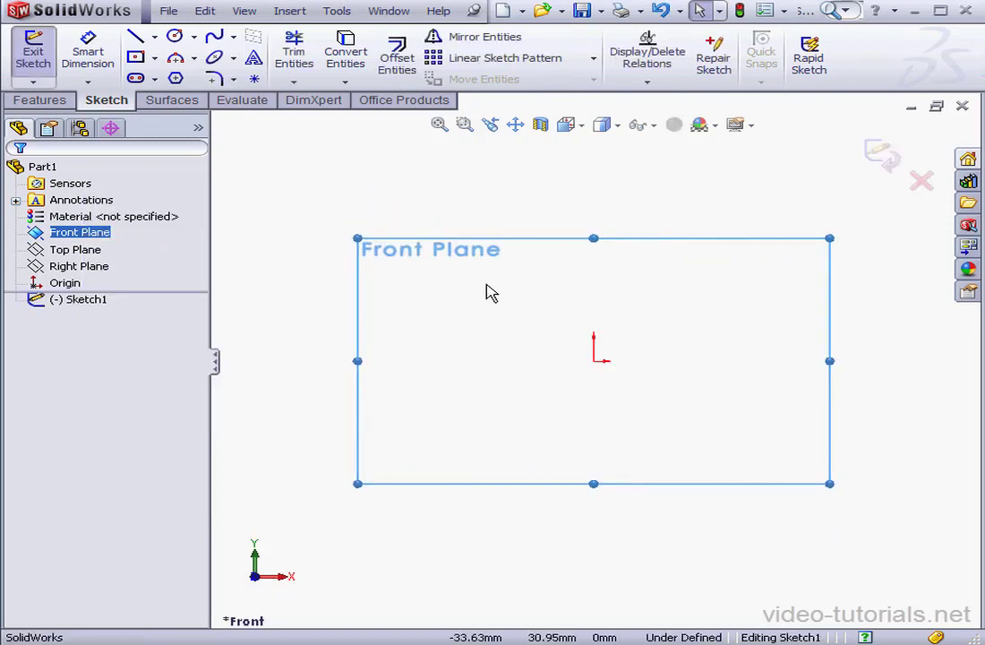
click(214, 35)
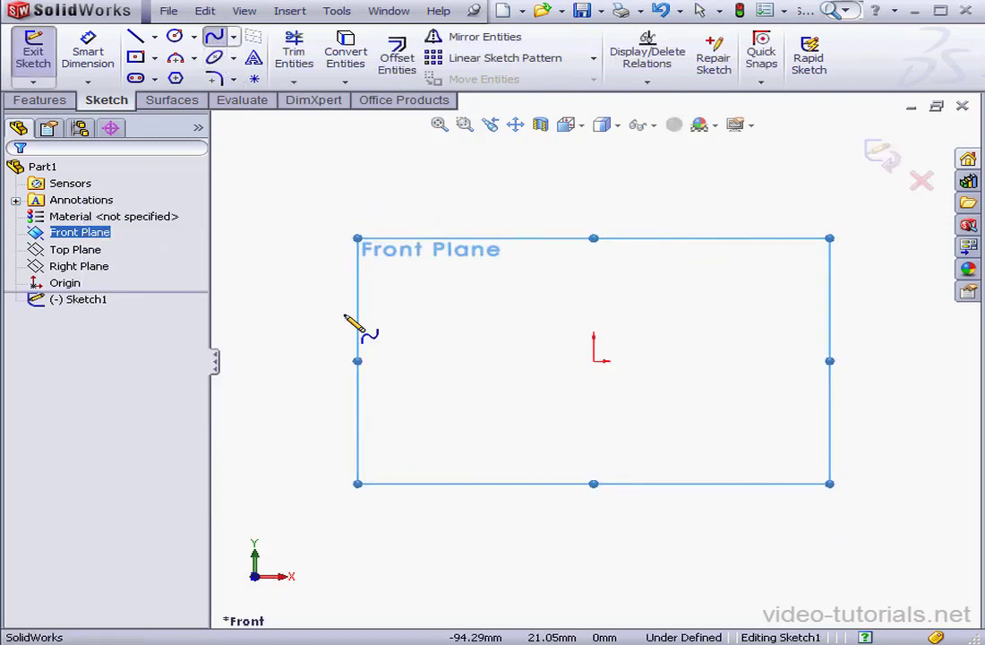
click(369, 475)
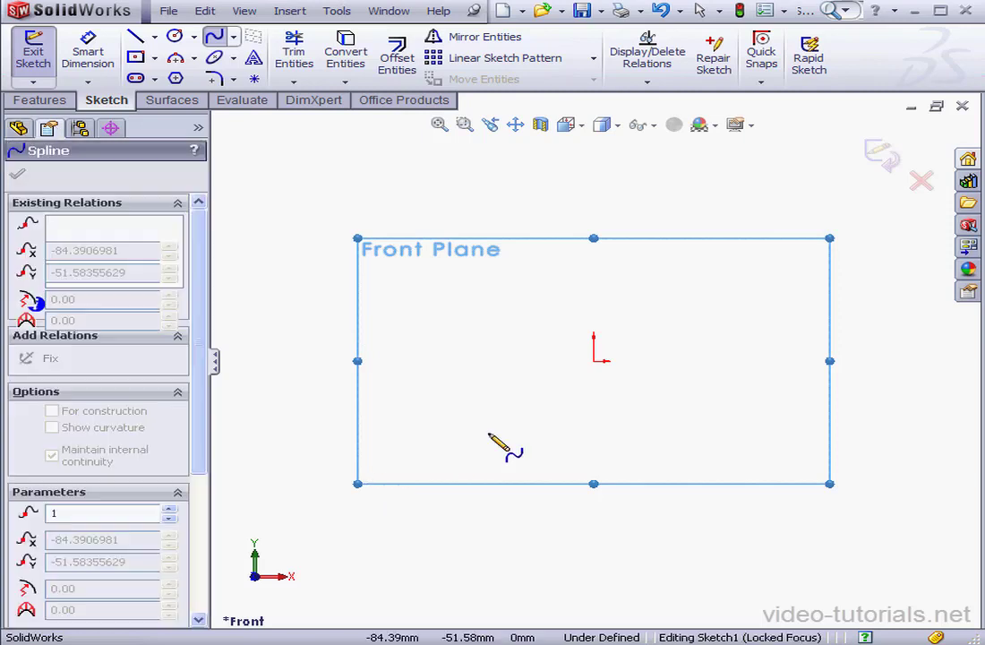
click(583, 391)
right_click(806, 413)
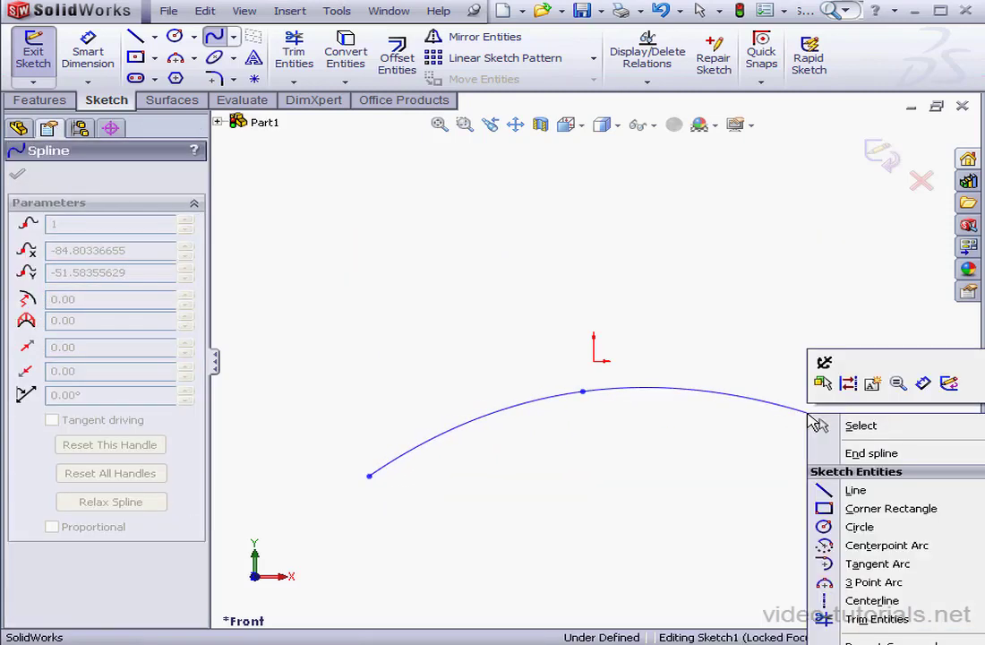
click(835, 426)
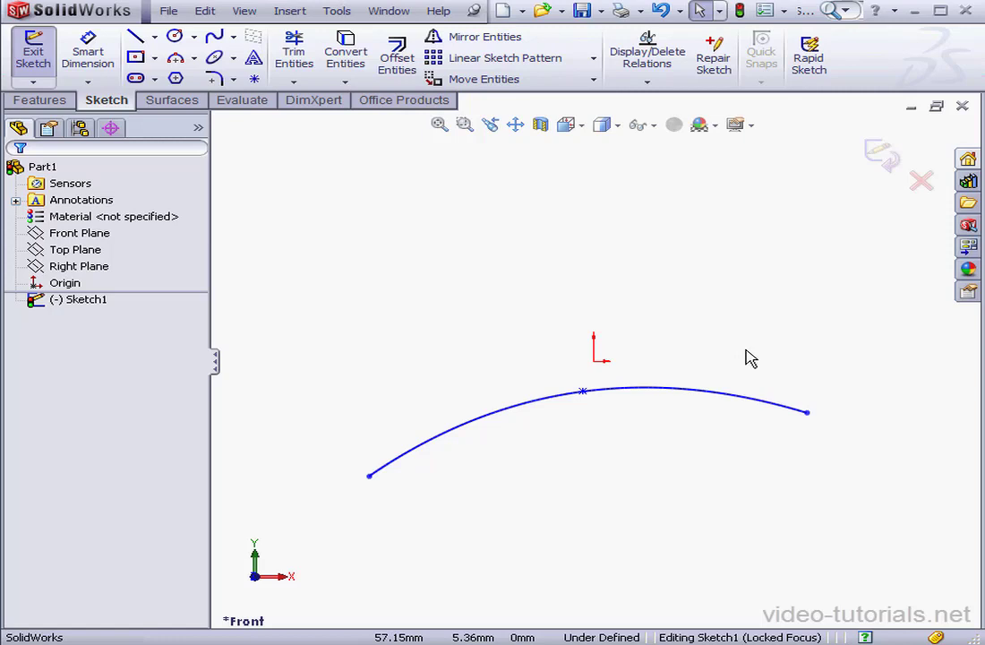
Dimension the vertical distance between the spline's left endpoint and the origin at 20 mm
click(87, 56)
click(369, 475)
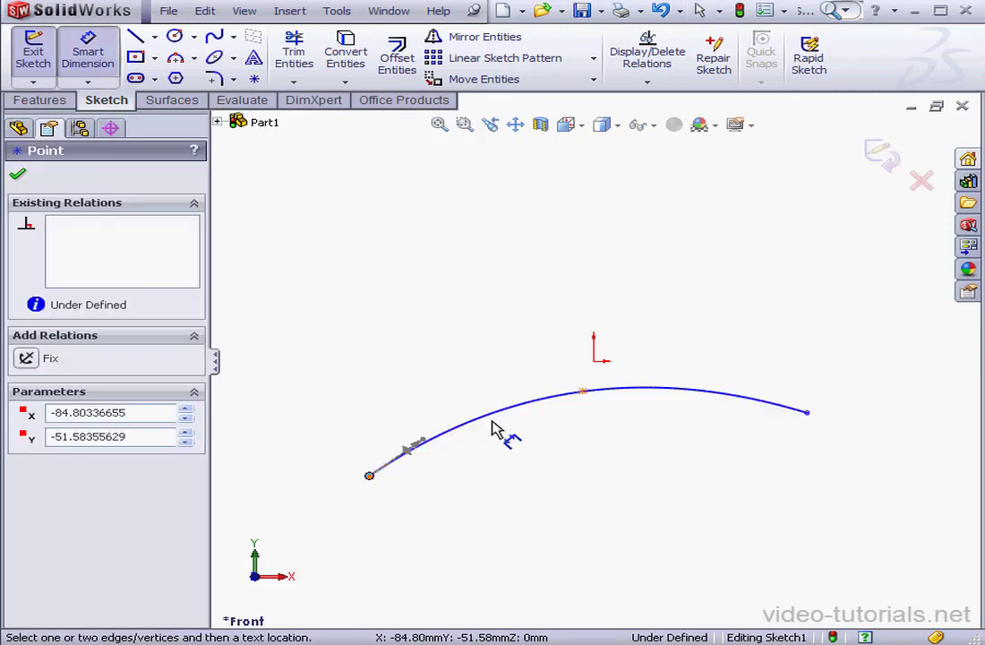
click(594, 360)
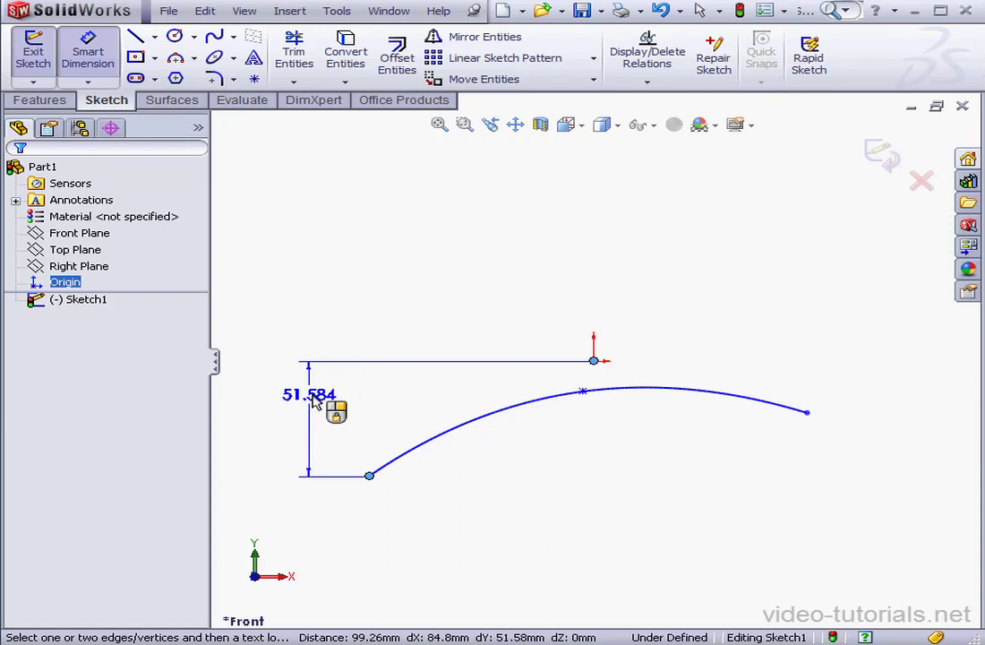
click(315, 394)
text(2)
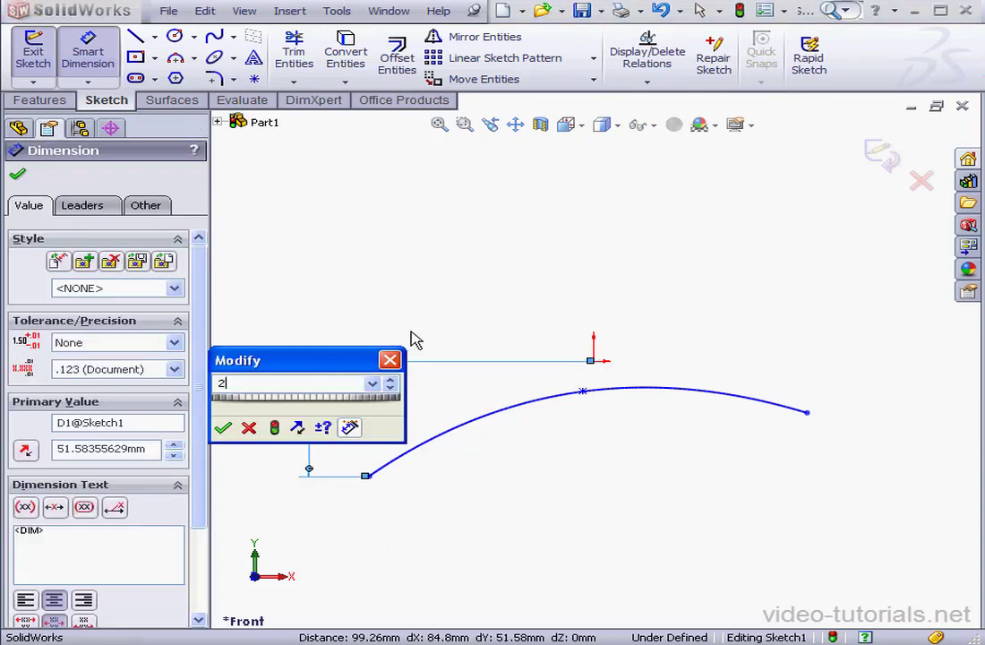
text(0)
click(225, 429)
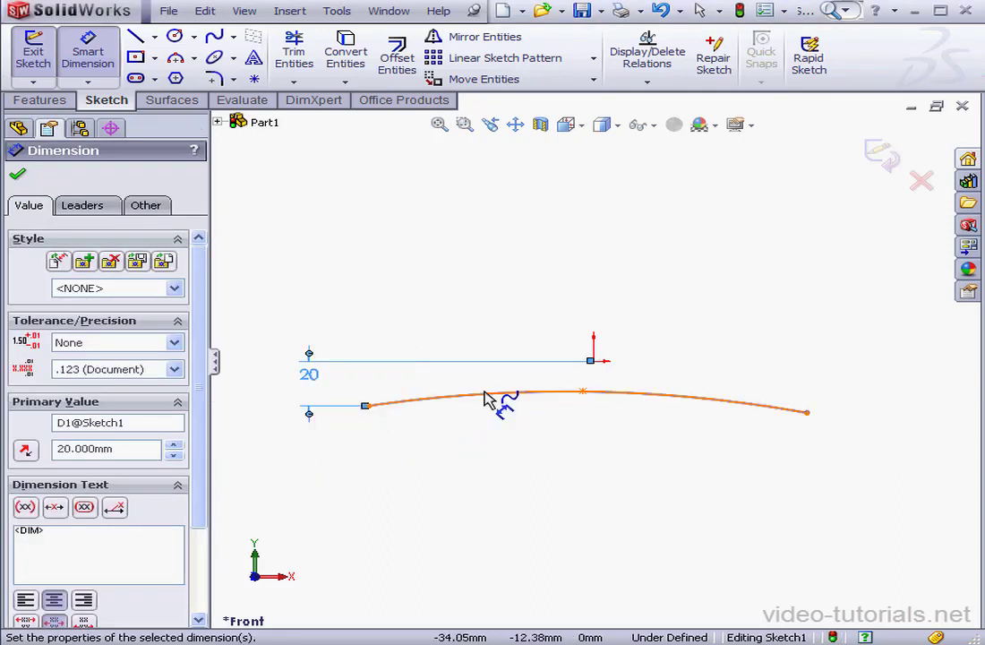
Dimension the horizontal distance between the spline's left endpoint and its middle point at 50 mm
click(584, 393)
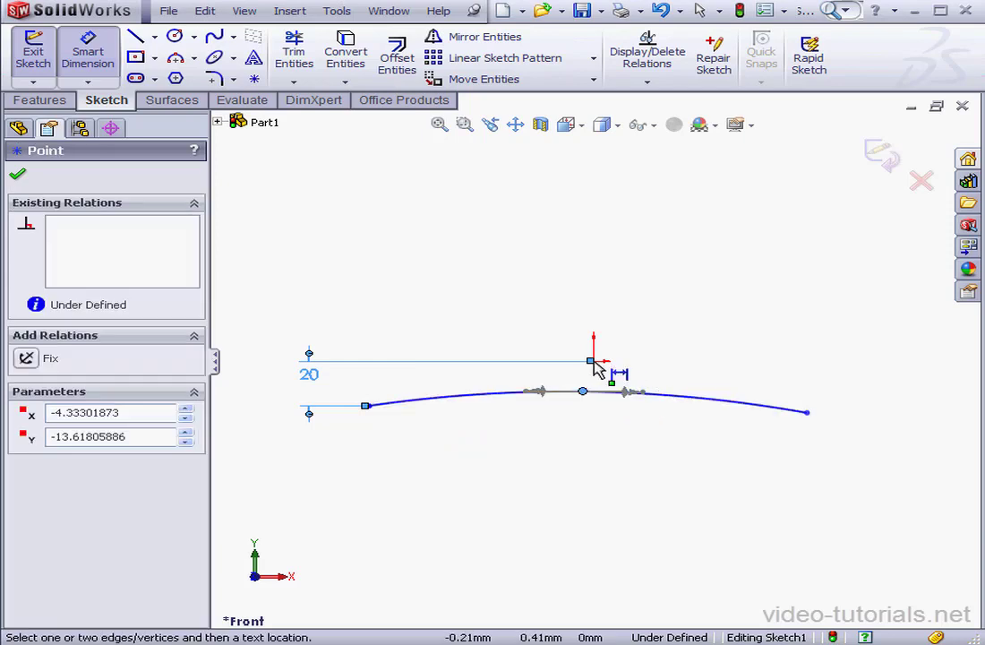
click(367, 406)
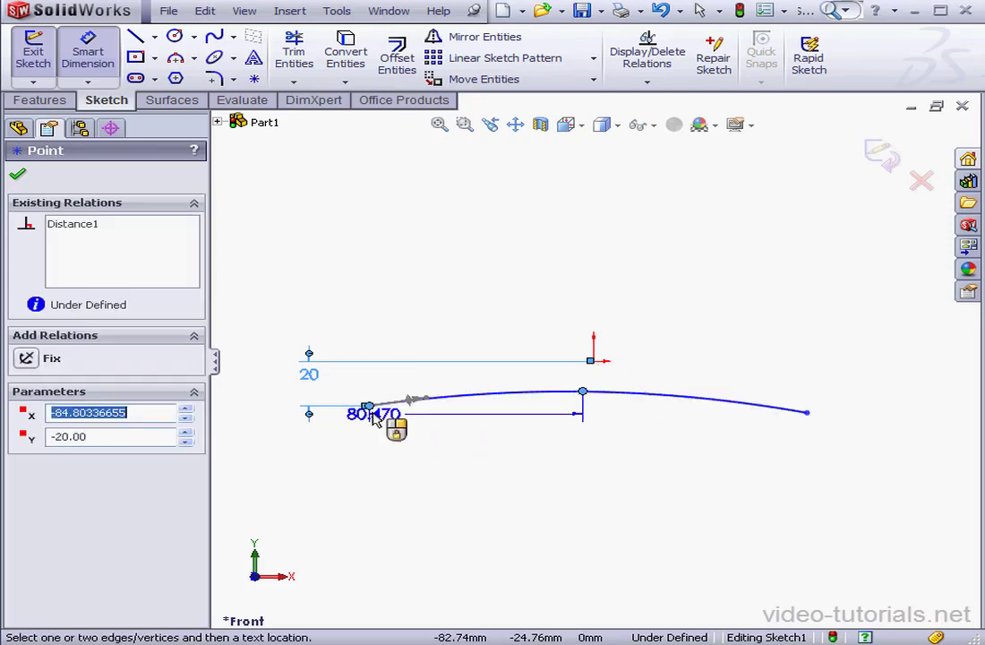
click(467, 459)
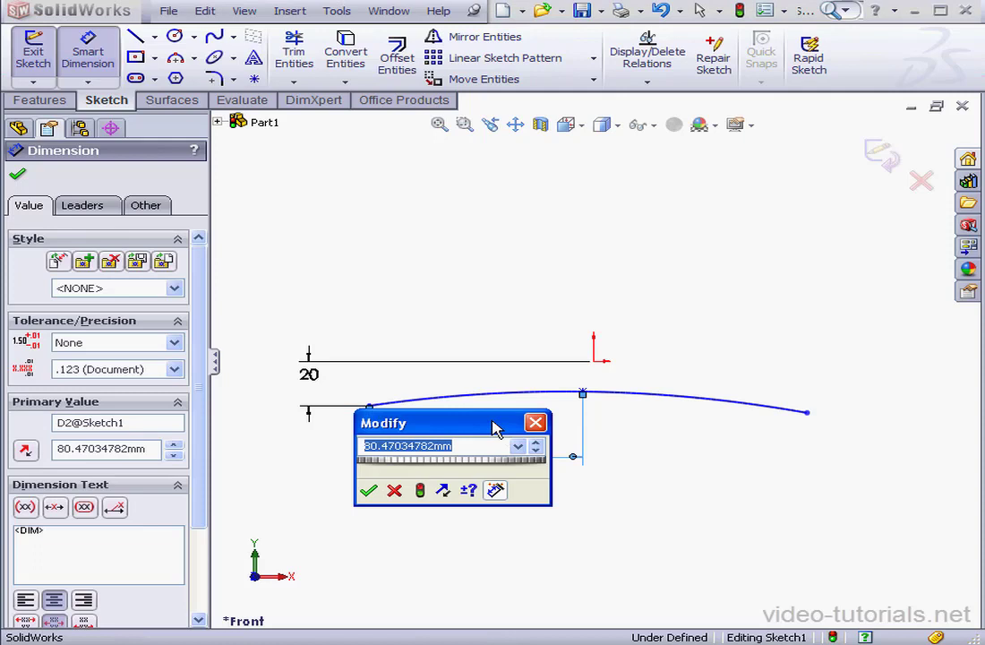
text(50)
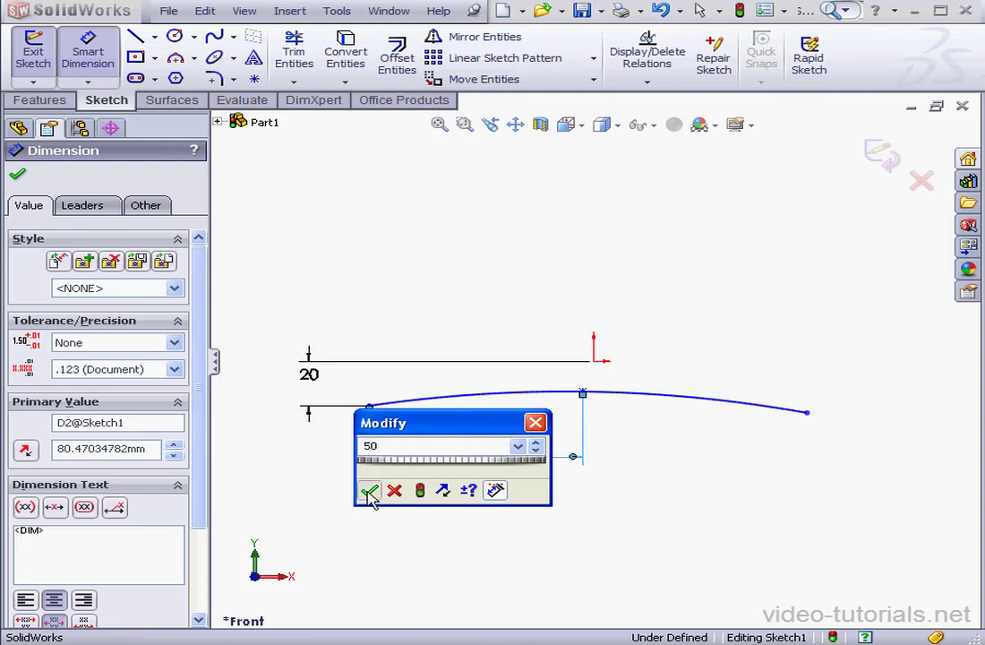
click(368, 490)
Dimension the horizontal distance between the spline's middle point and its right endpoint at 75 mm
click(502, 392)
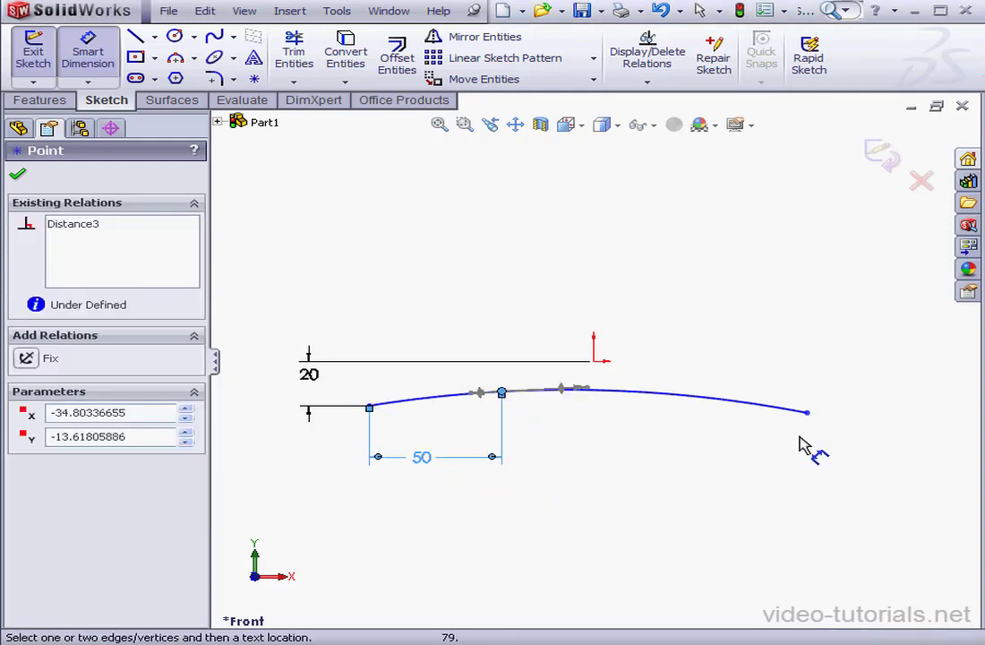
click(807, 412)
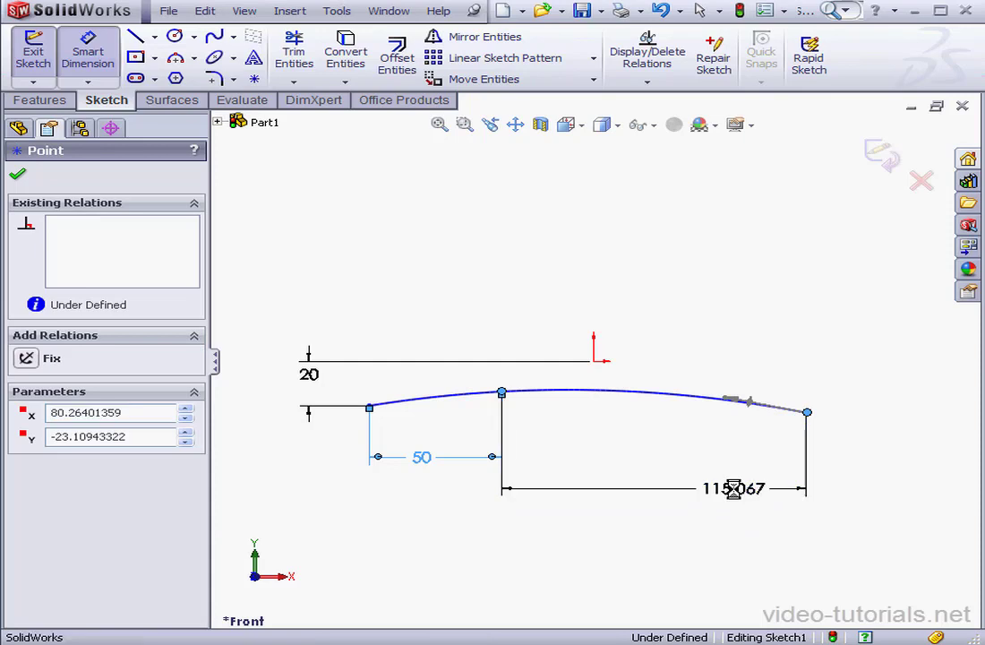
click(737, 491)
text(75)
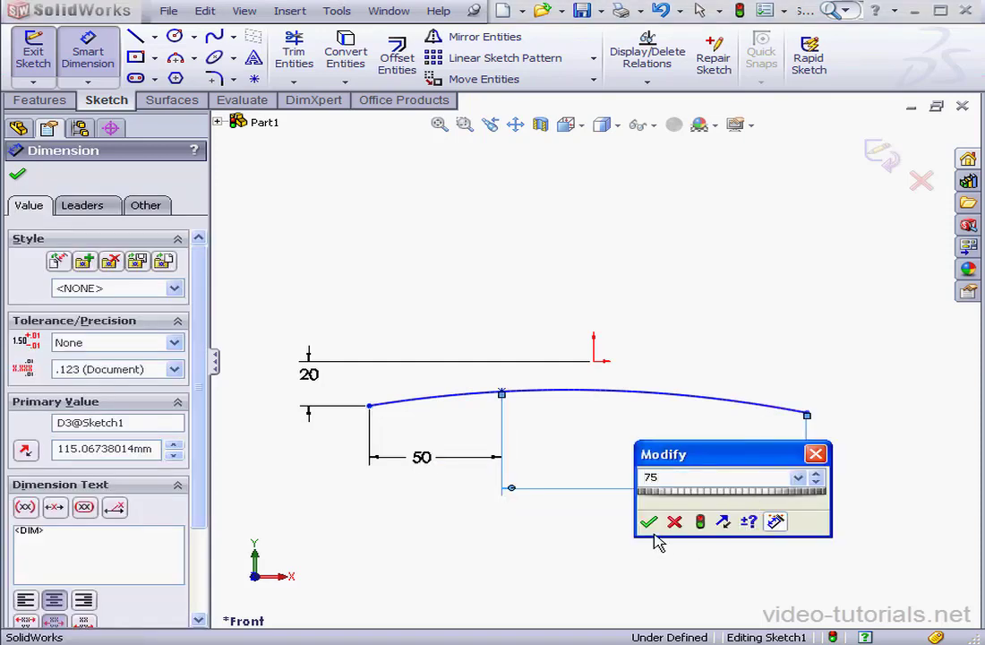
click(649, 522)
Dimension the vertical distance between the origin and the spline's right endpoint at 15 mm, and end dimensioning
click(594, 361)
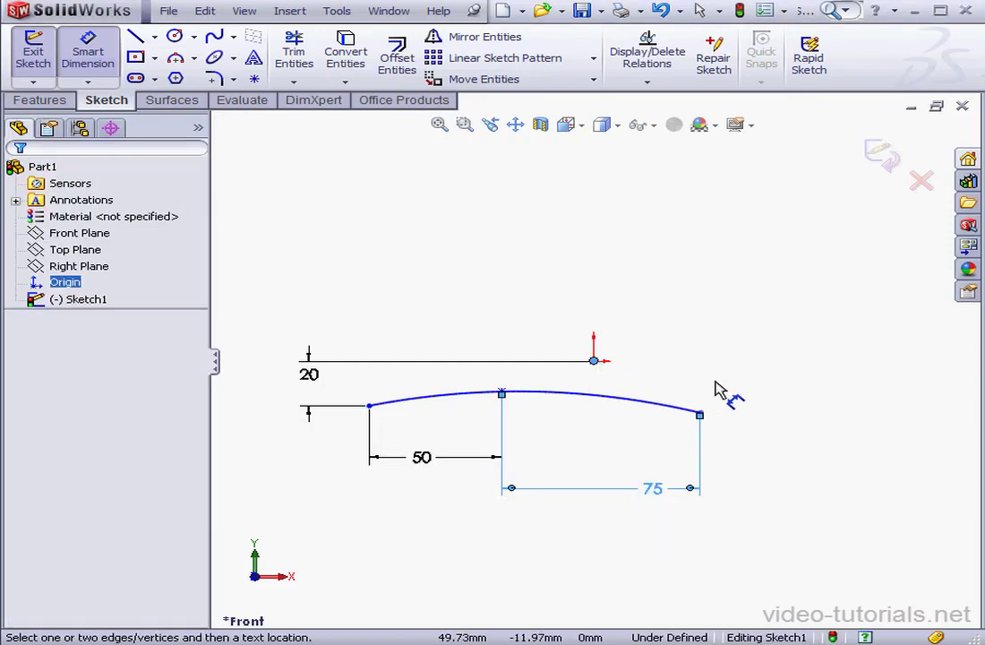
click(700, 414)
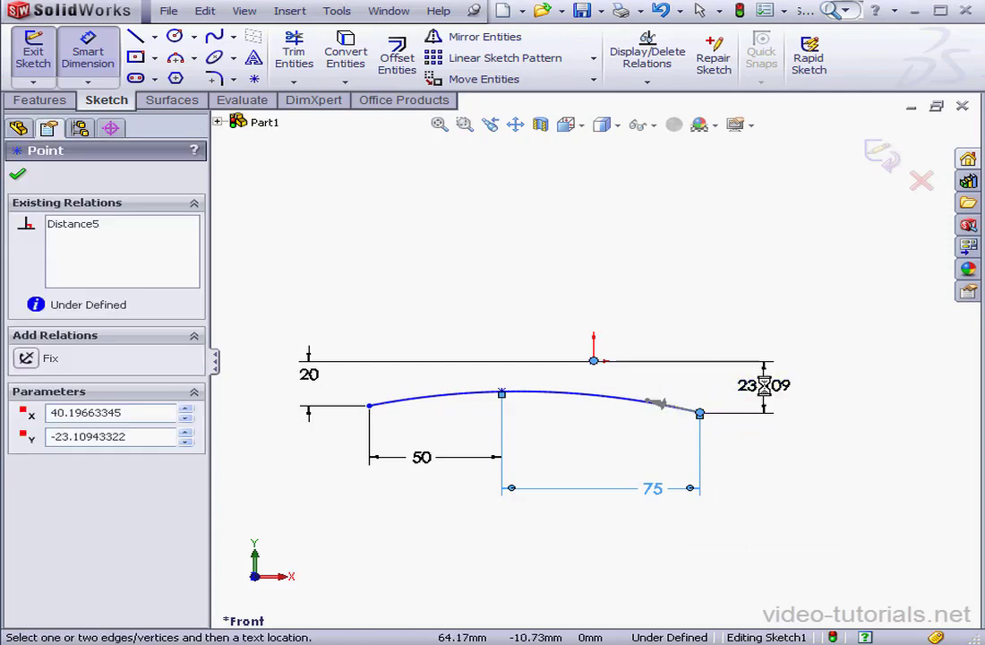
click(789, 391)
text(15)
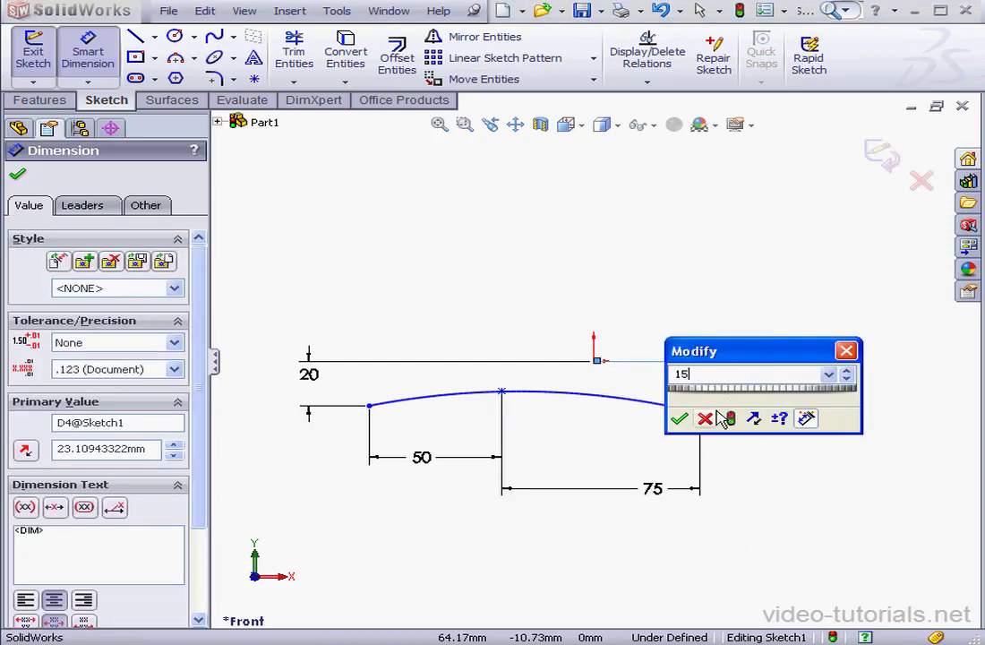
key(Return)
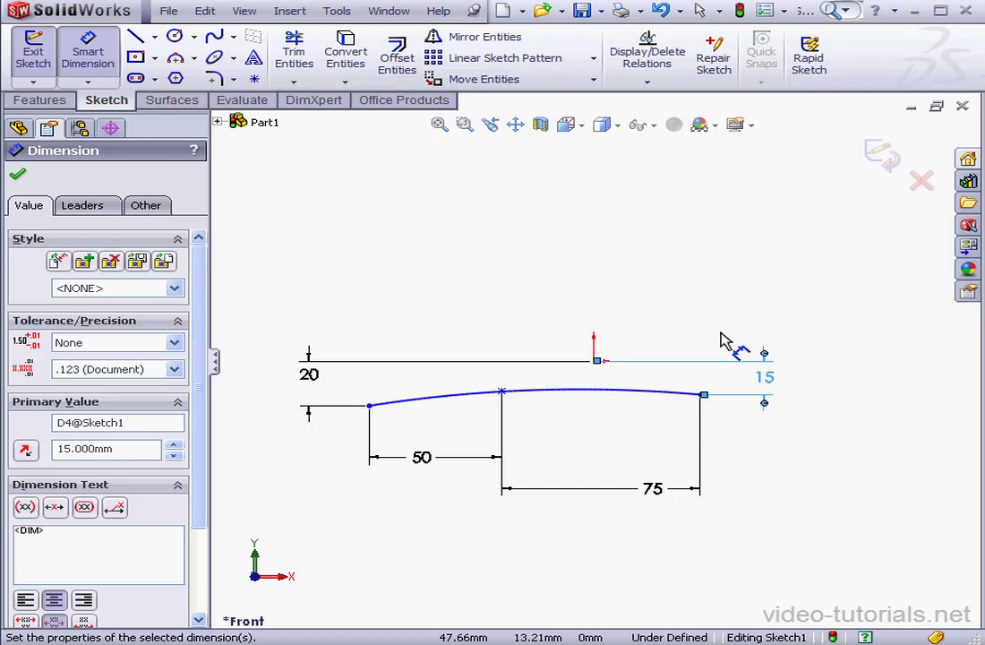
click(88, 49)
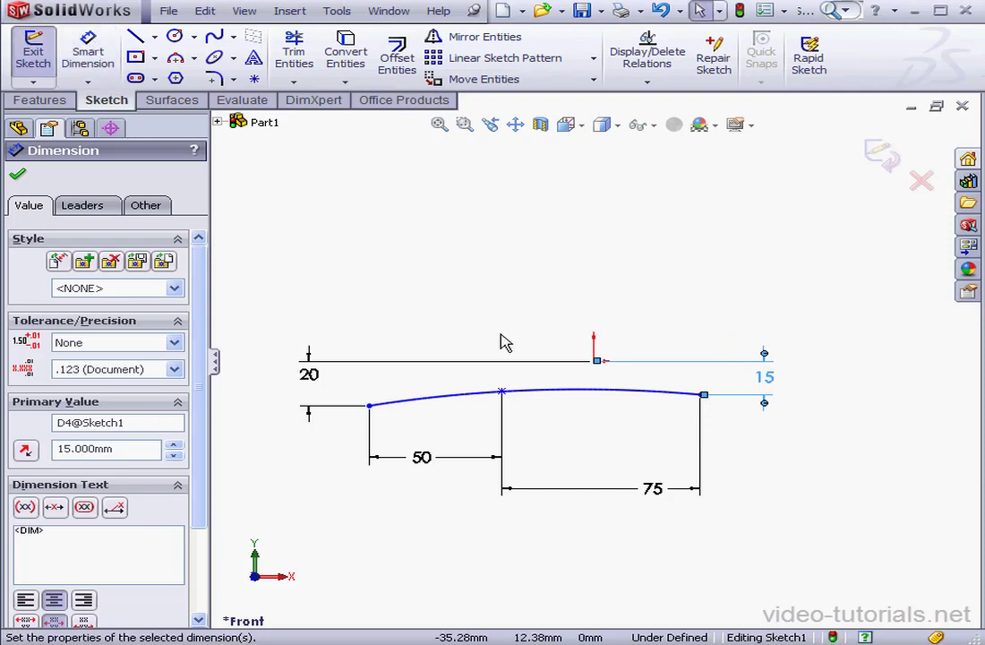
Make the spline's middle point coincident with the origin and exit the sketch
click(501, 391)
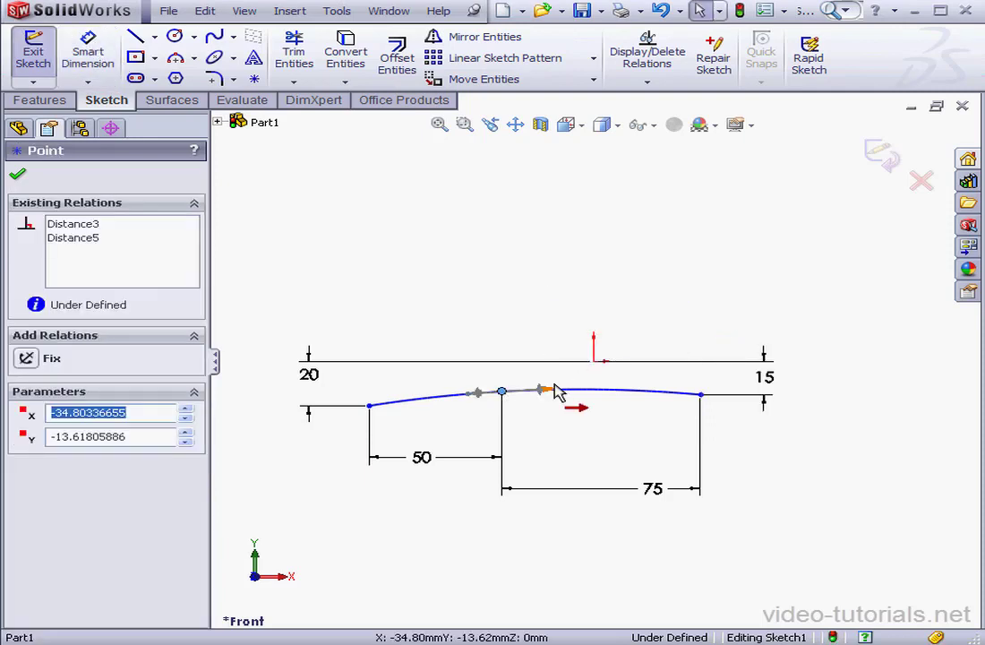
ctrl+click(594, 360)
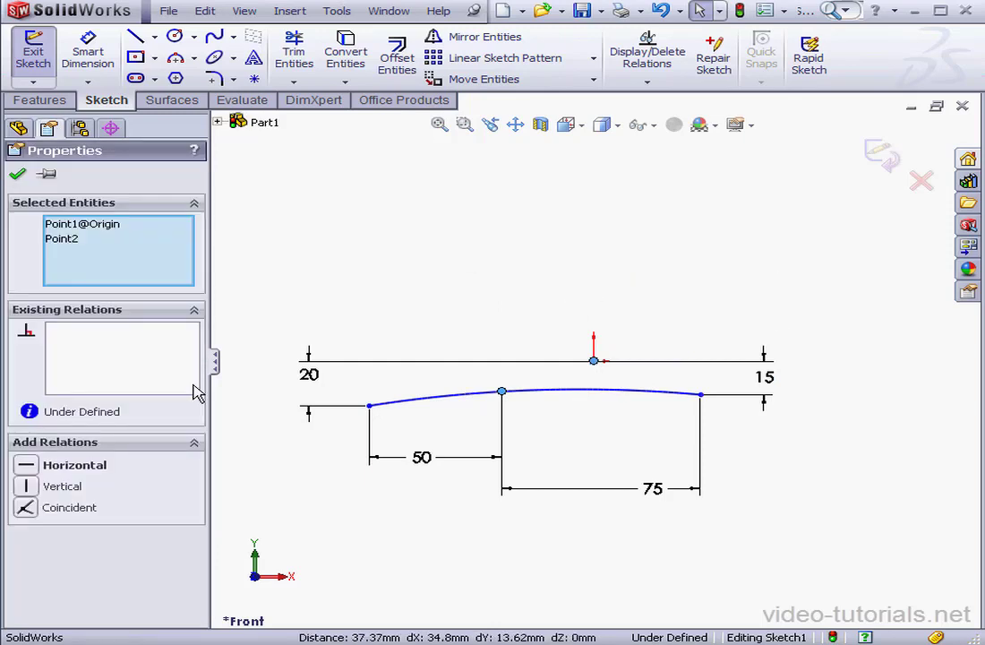
click(45, 506)
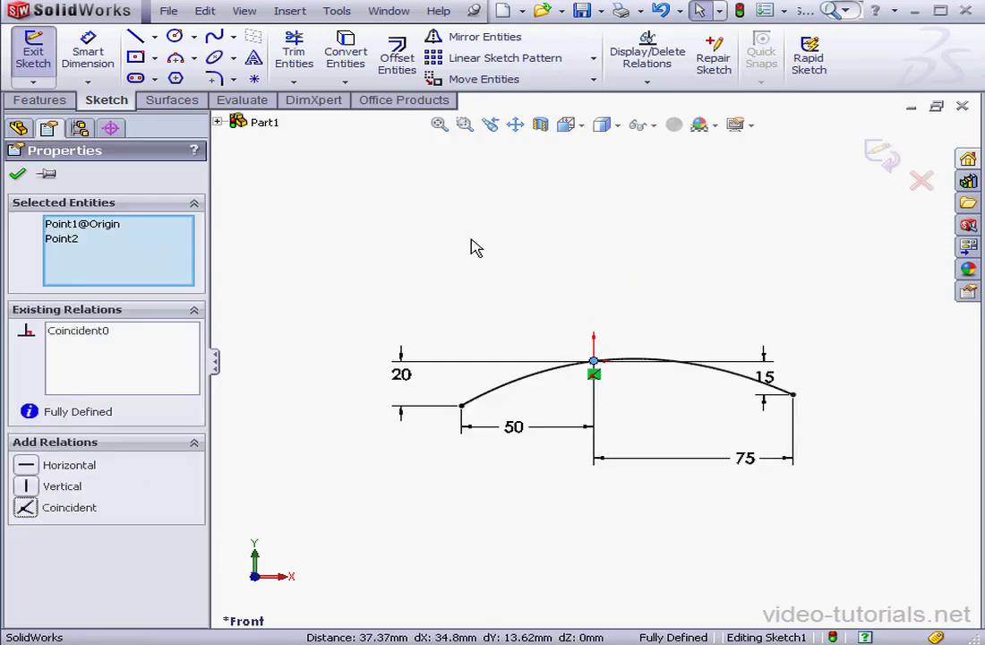
click(17, 175)
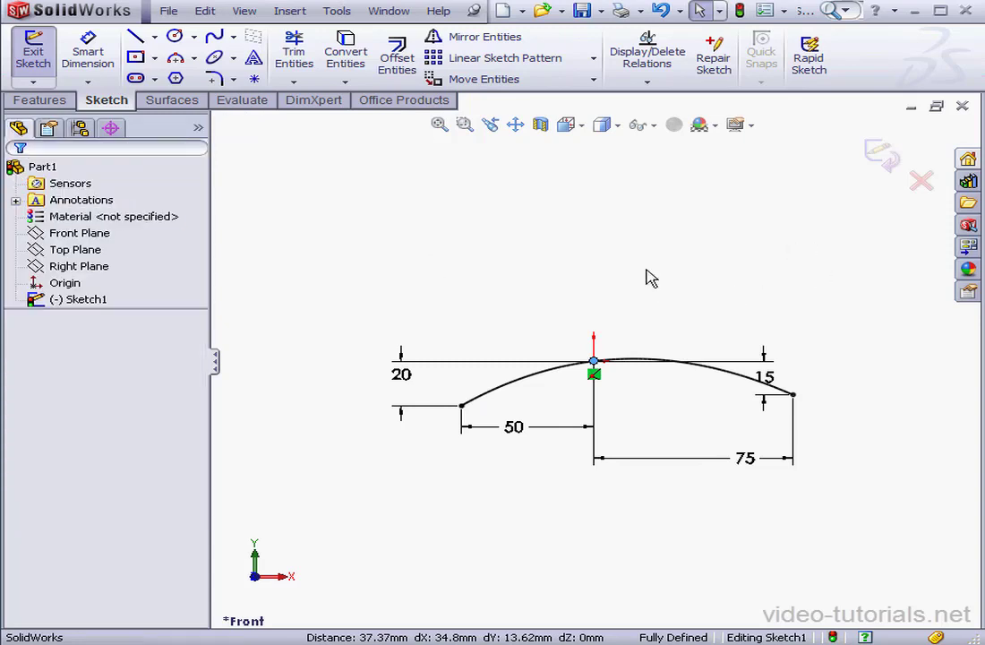
click(887, 156)
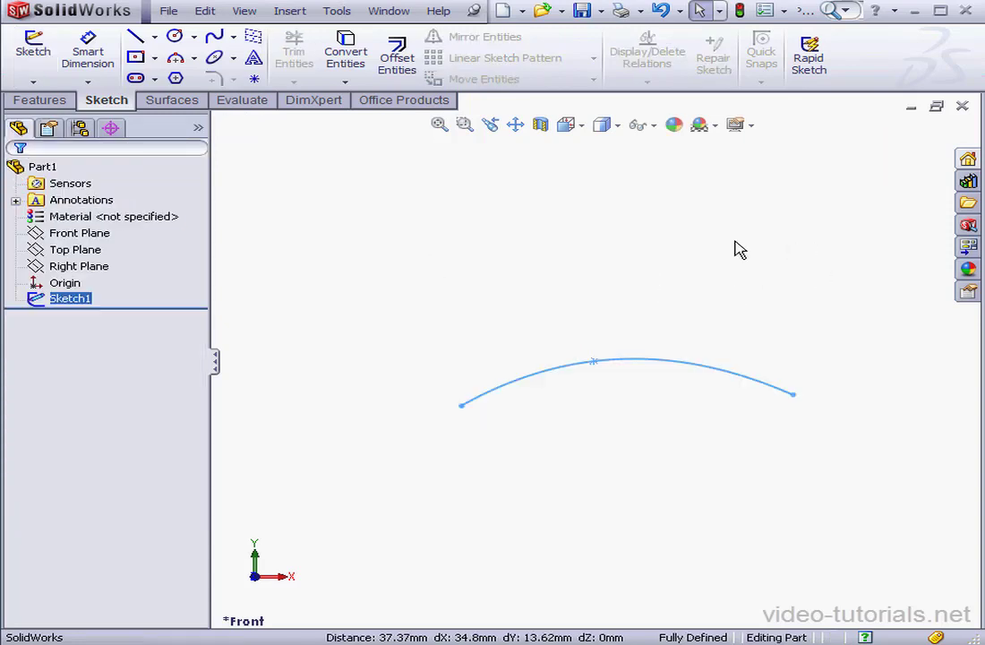
Create an extruded surface from the spline sketch, starting at the sketch plane, with a blind depth of 30 mm in both directions
click(175, 100)
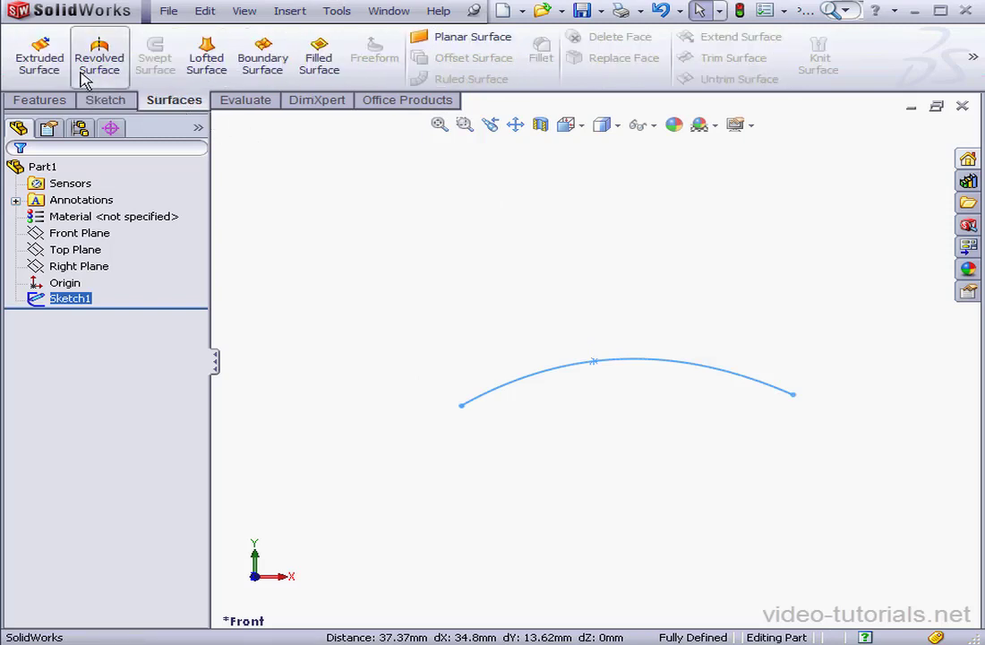
click(40, 58)
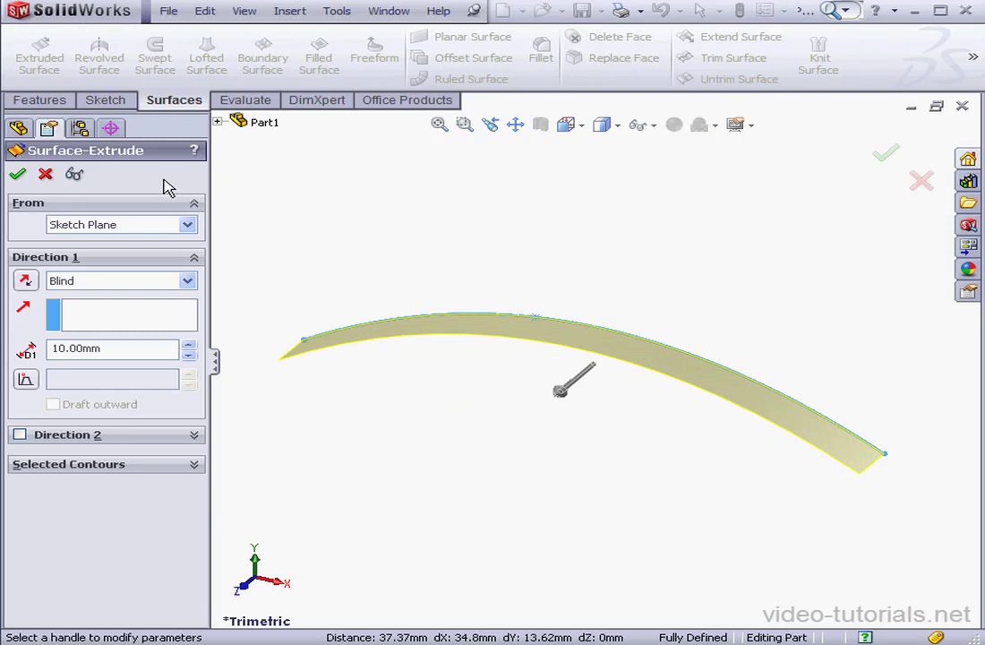
click(189, 226)
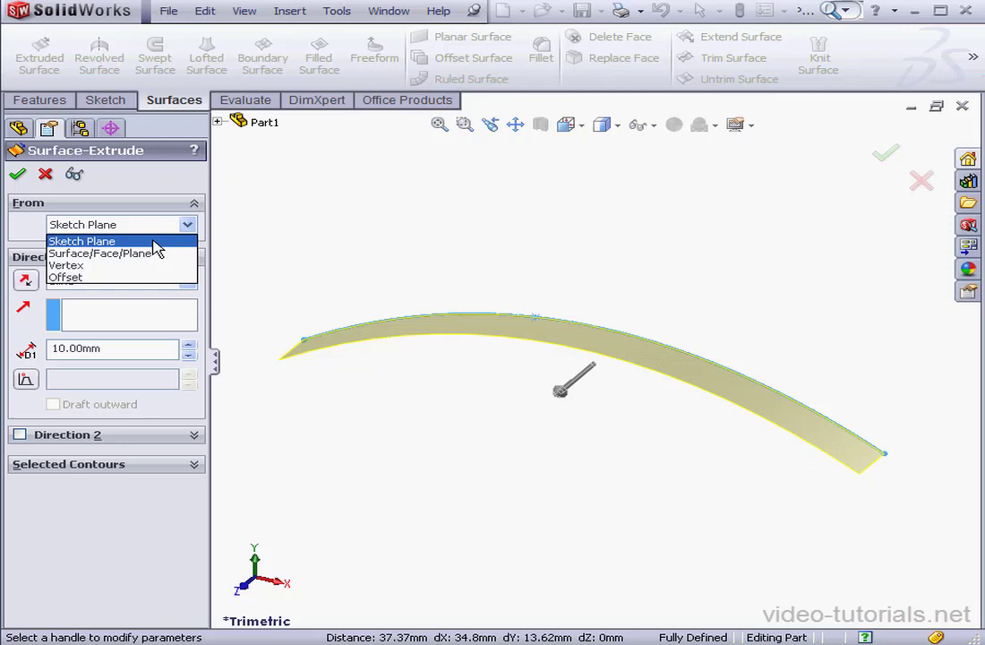
click(244, 247)
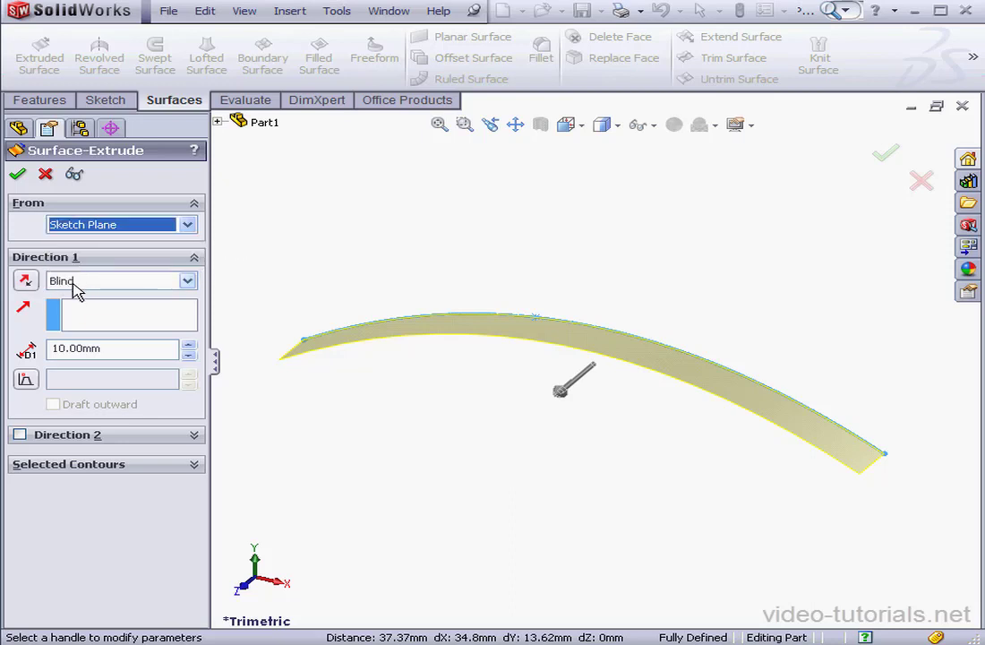
drag(105, 347, 30, 354)
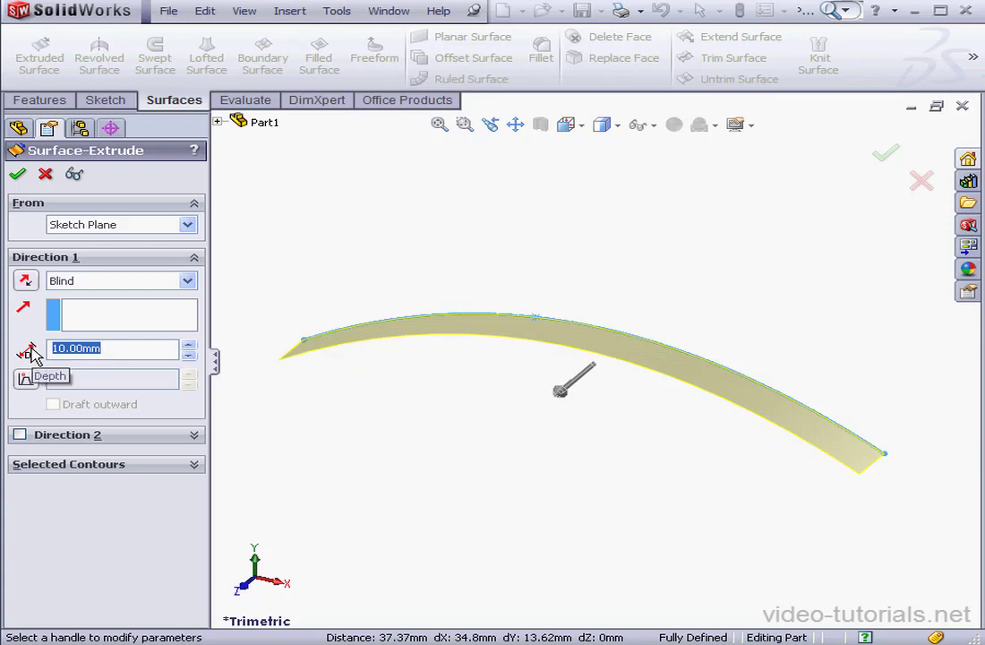
text(30)
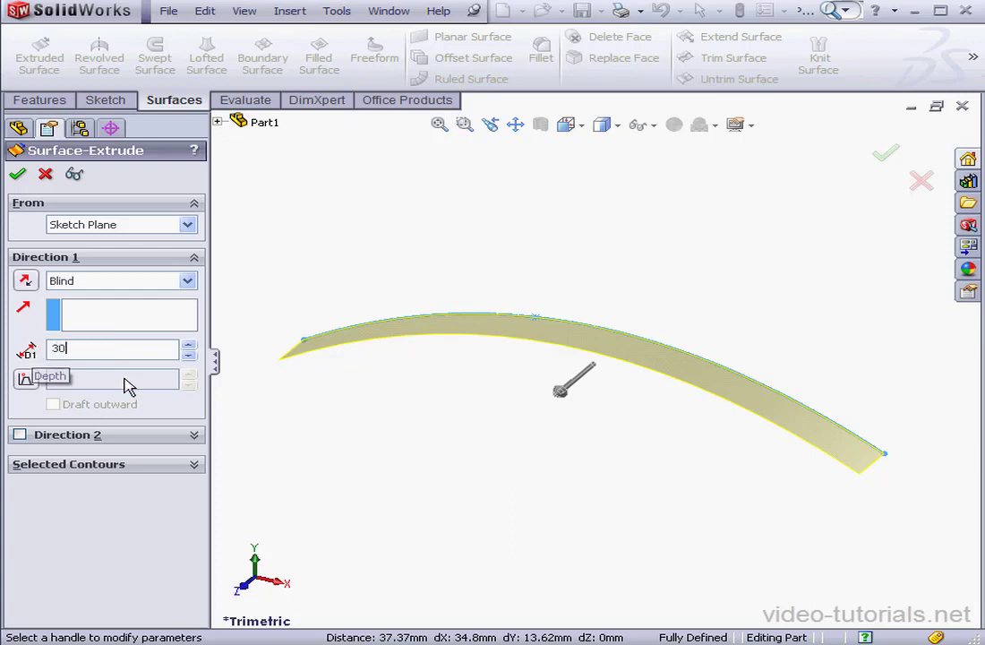
click(19, 435)
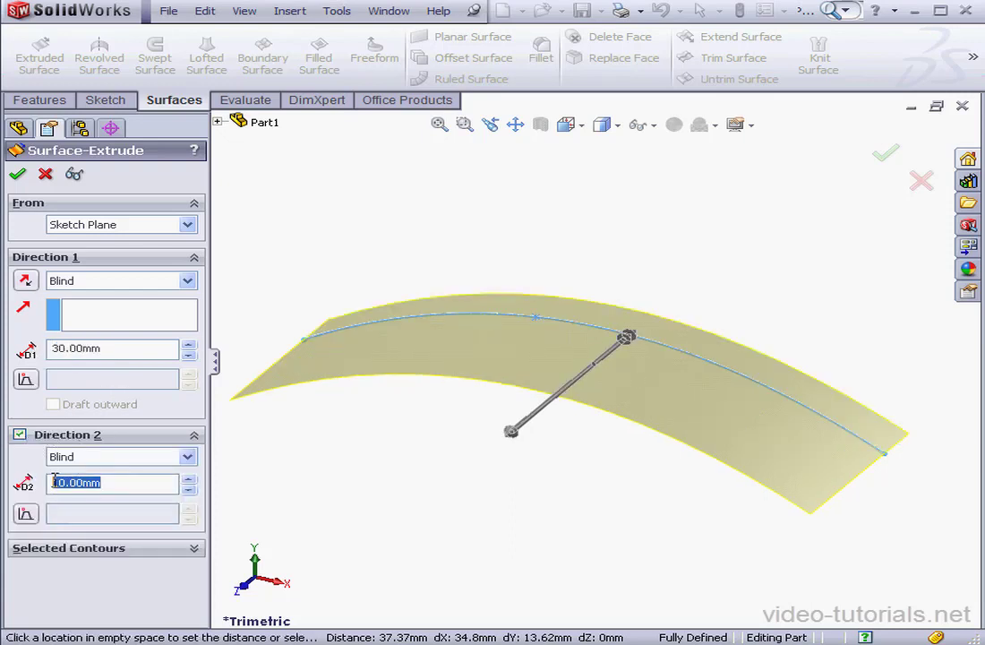
text(30)
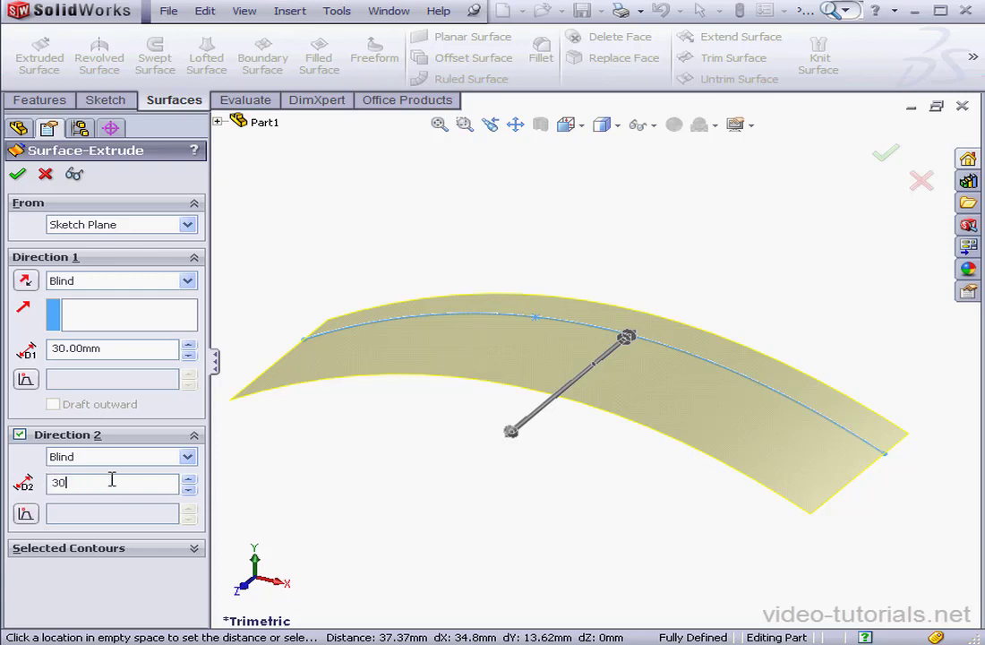
click(196, 551)
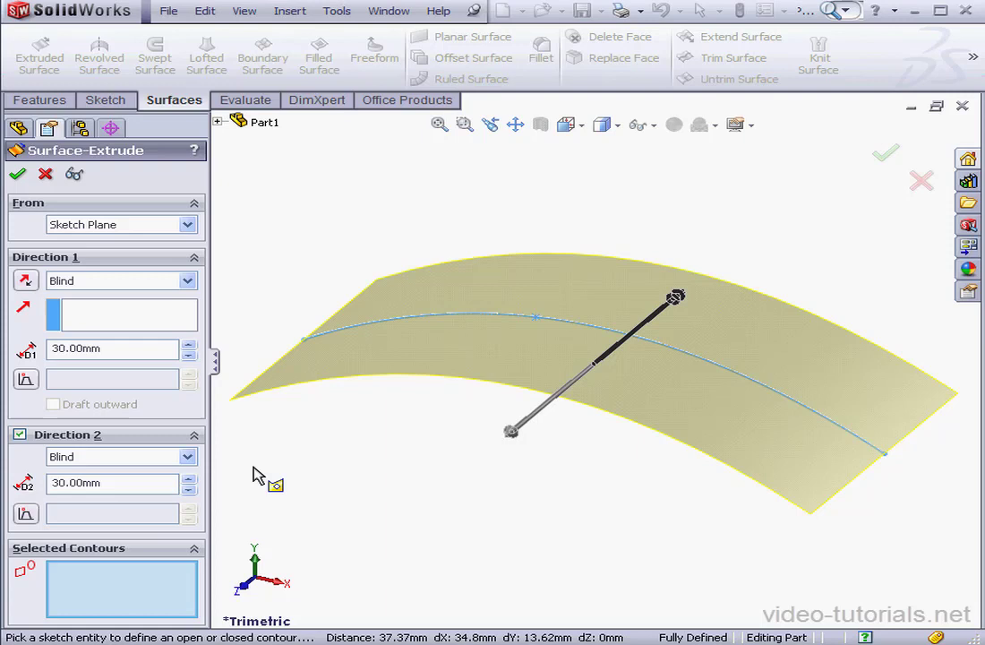
click(18, 175)
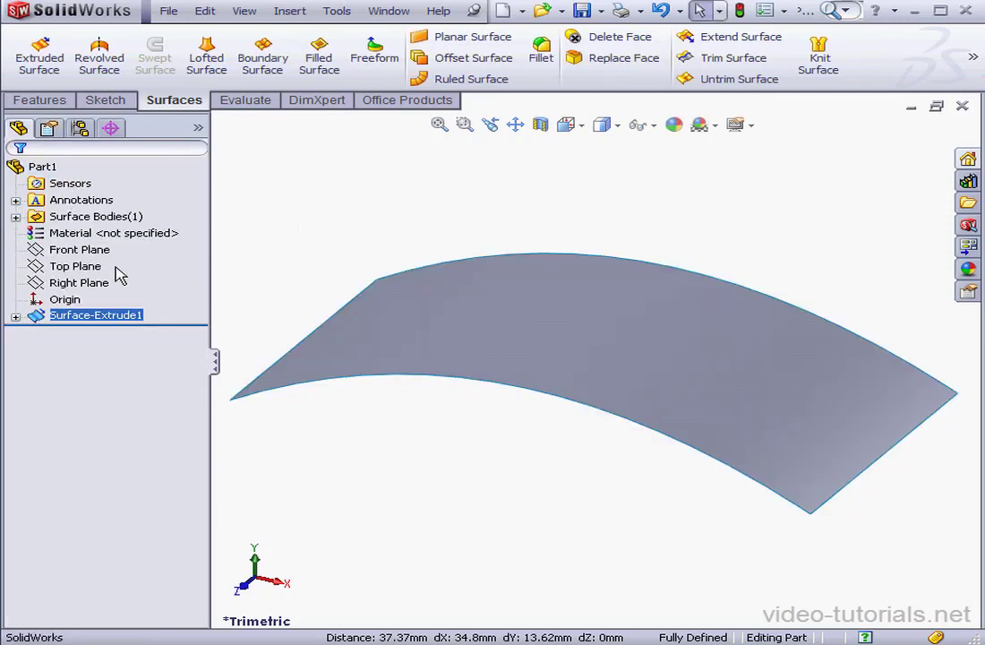
Start a new sketch on the Top Plane and switch to the Top view
click(85, 266)
right_click(85, 266)
click(104, 235)
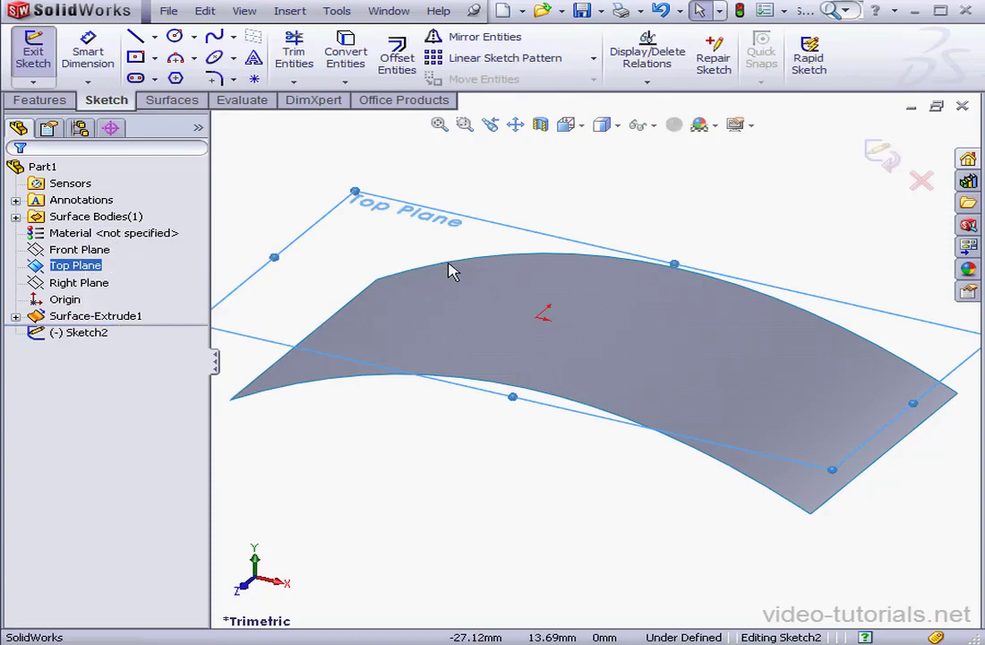
click(582, 127)
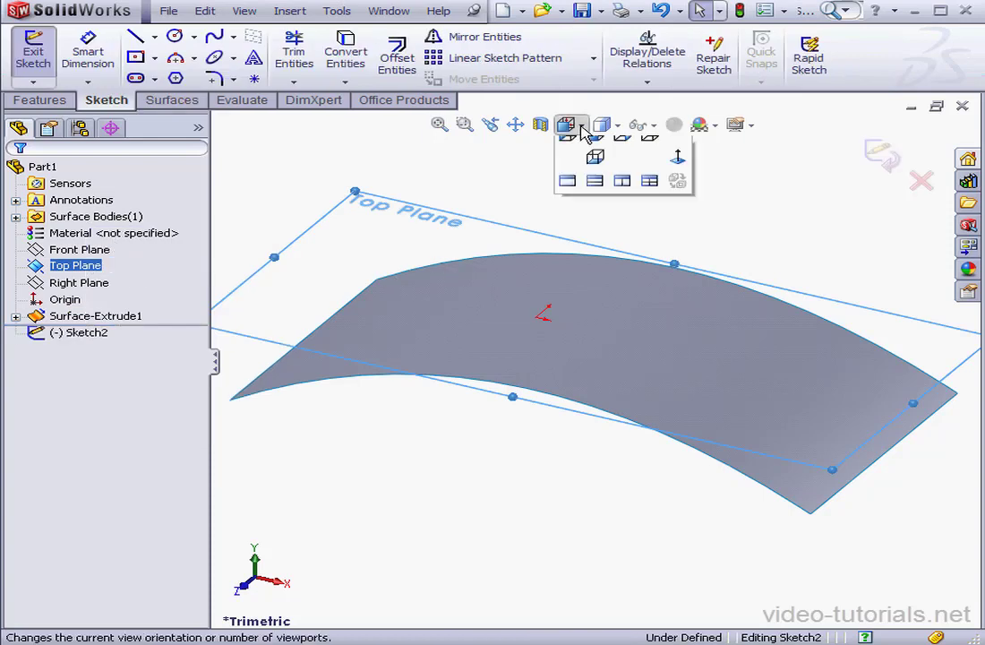
click(567, 169)
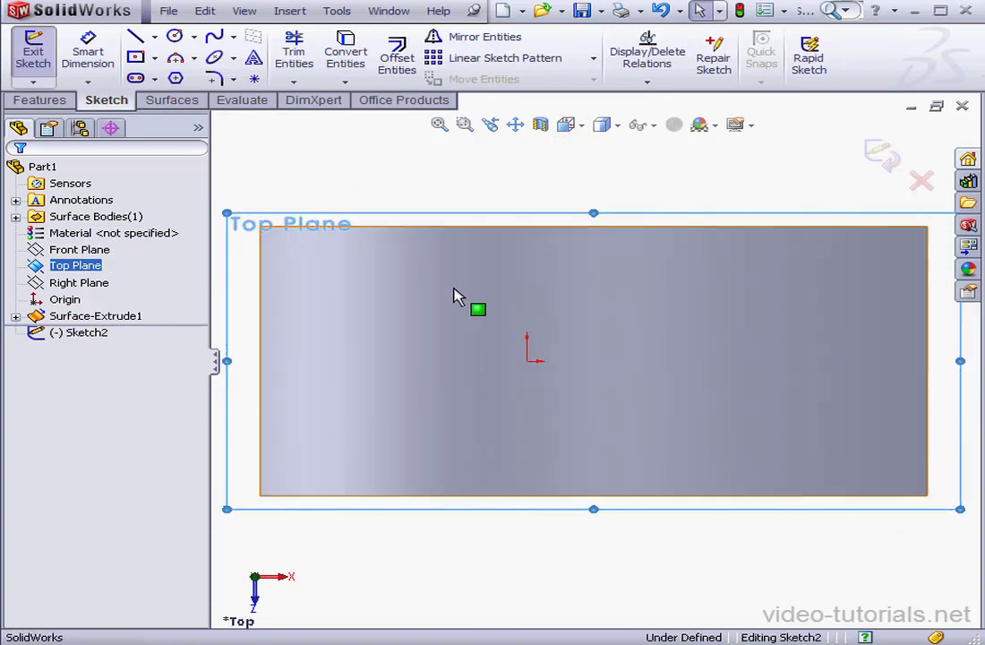
Sketch two circles with horizontally aligned centers, about 26 mm radius left of the origin and about 12 mm radius right of it
click(174, 36)
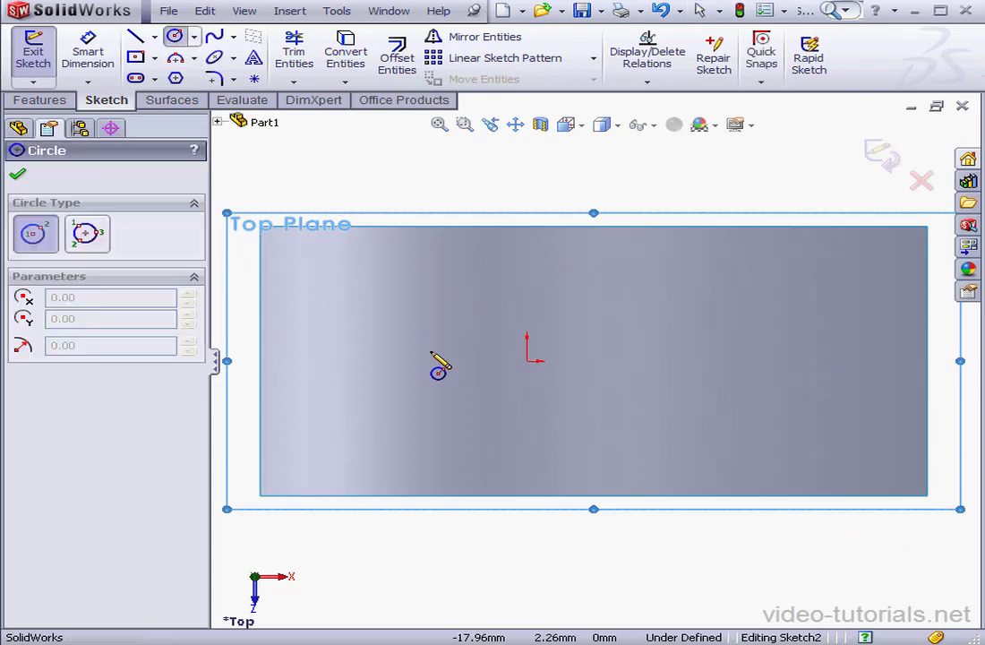
click(417, 350)
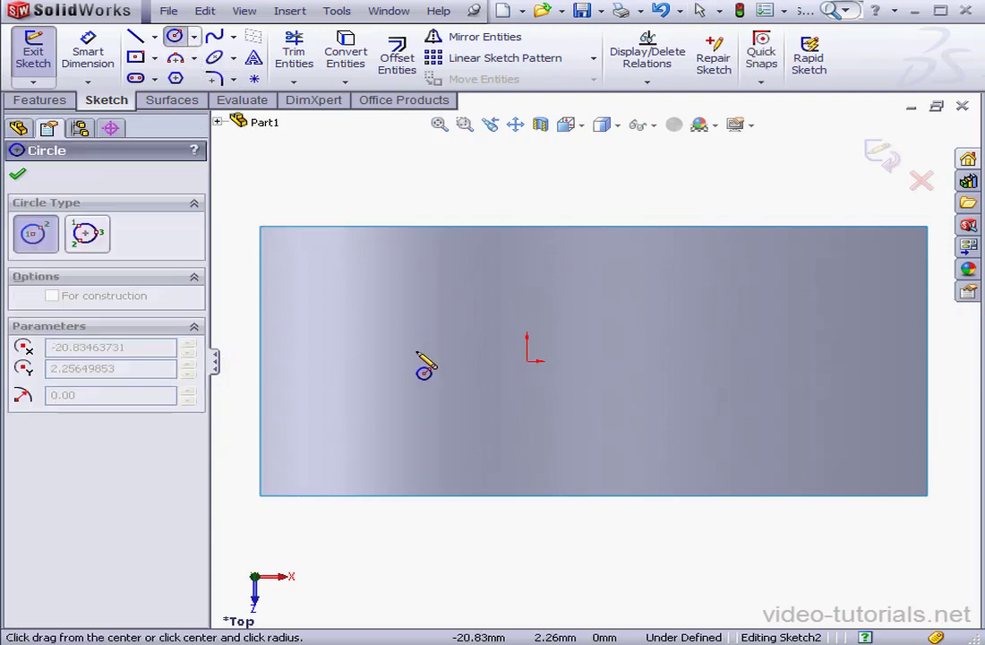
click(556, 363)
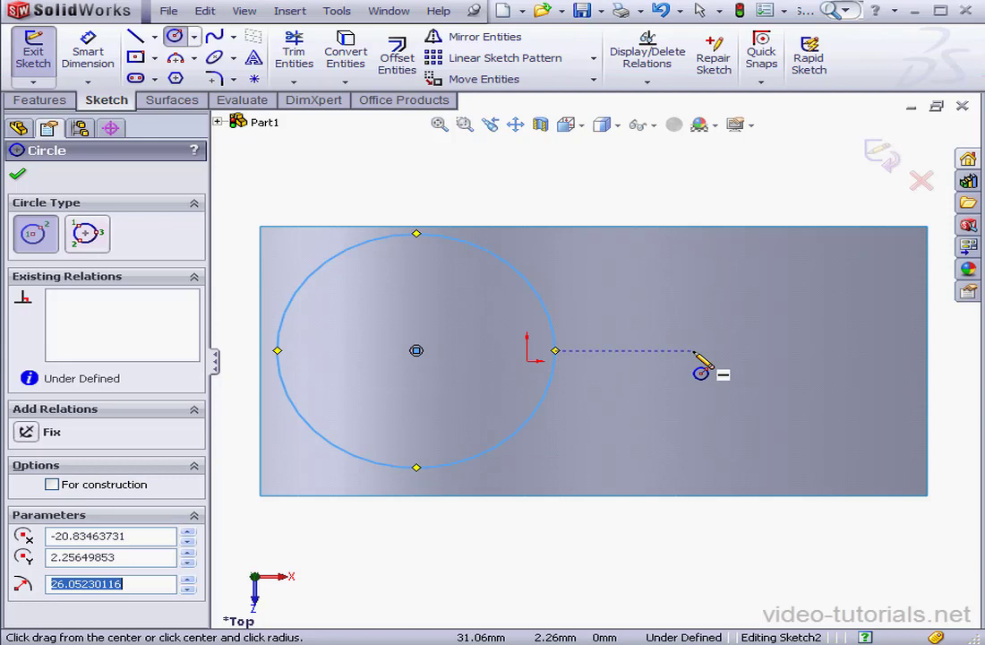
click(693, 351)
click(755, 328)
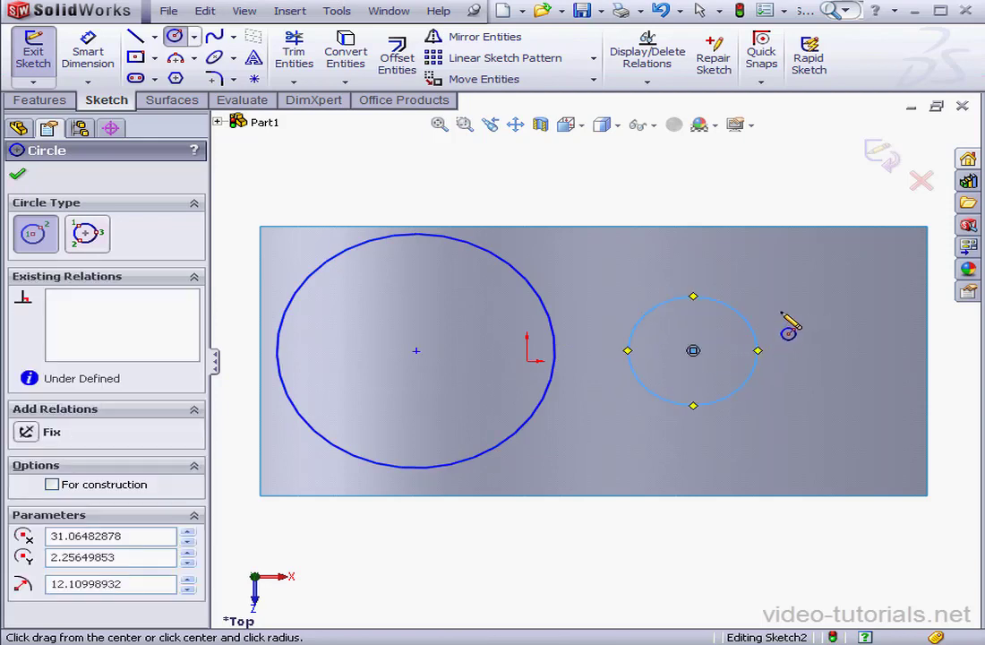
right_click(782, 313)
click(833, 324)
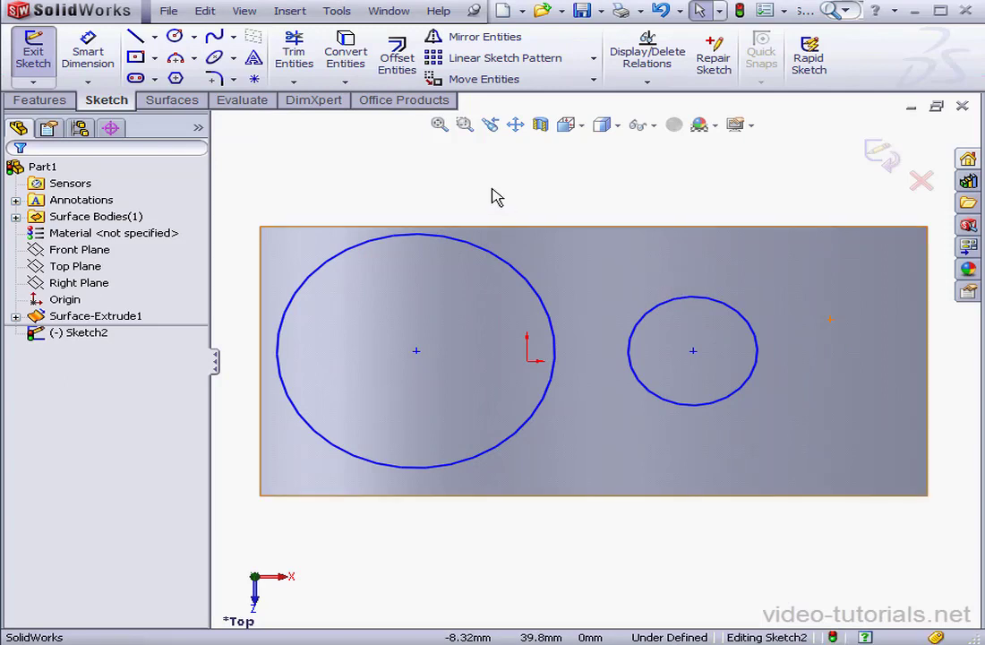
Draw connected lines from the large circle horizontally to the small circle's top, vertically down to its bottom, and horizontally back to the large circle
click(136, 37)
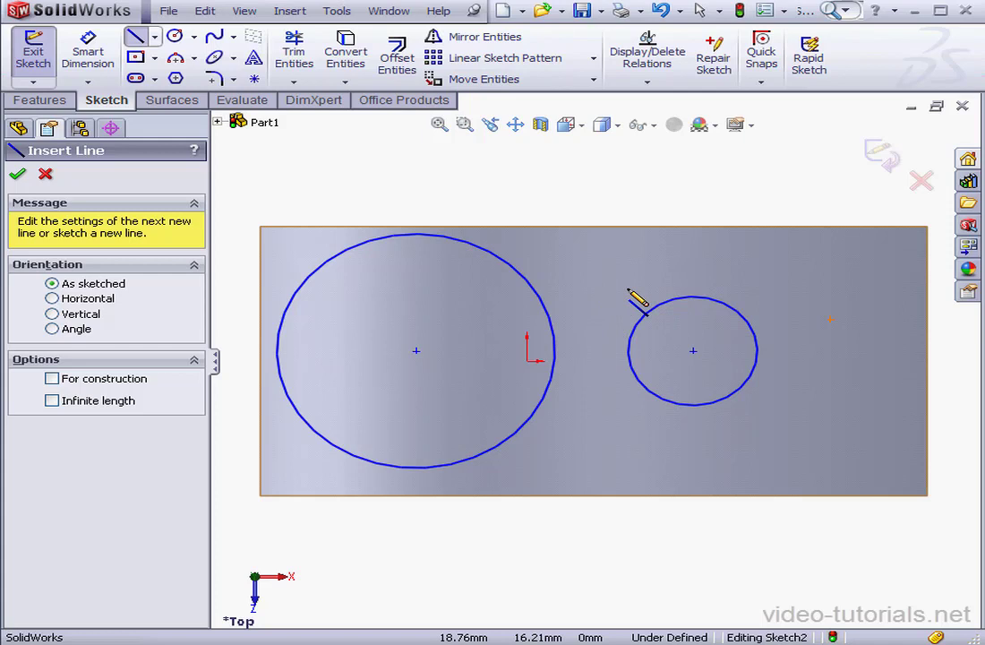
mouse_move(647, 310)
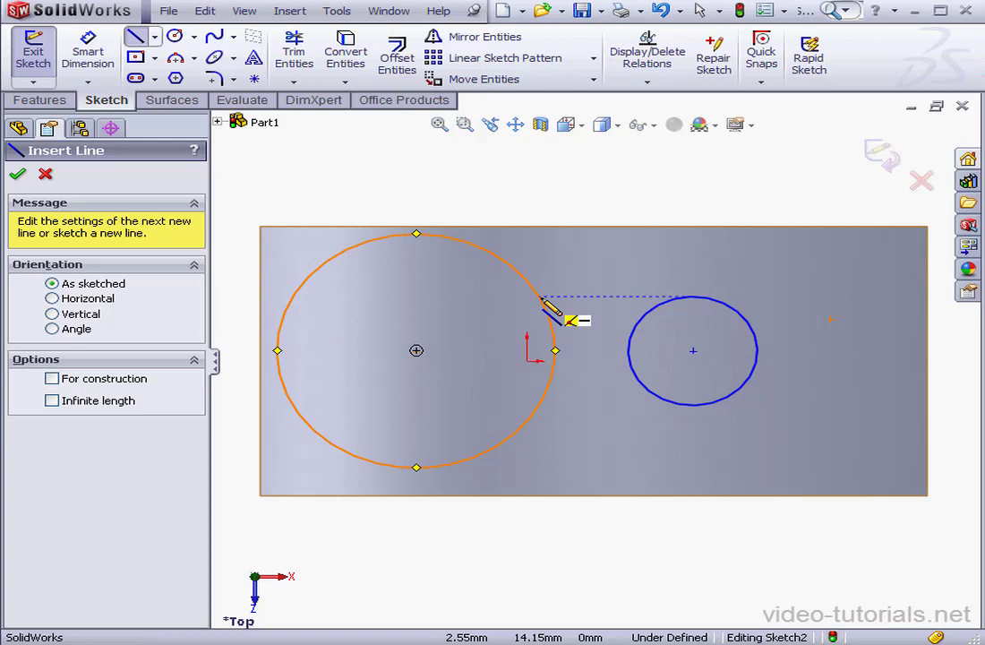
click(539, 297)
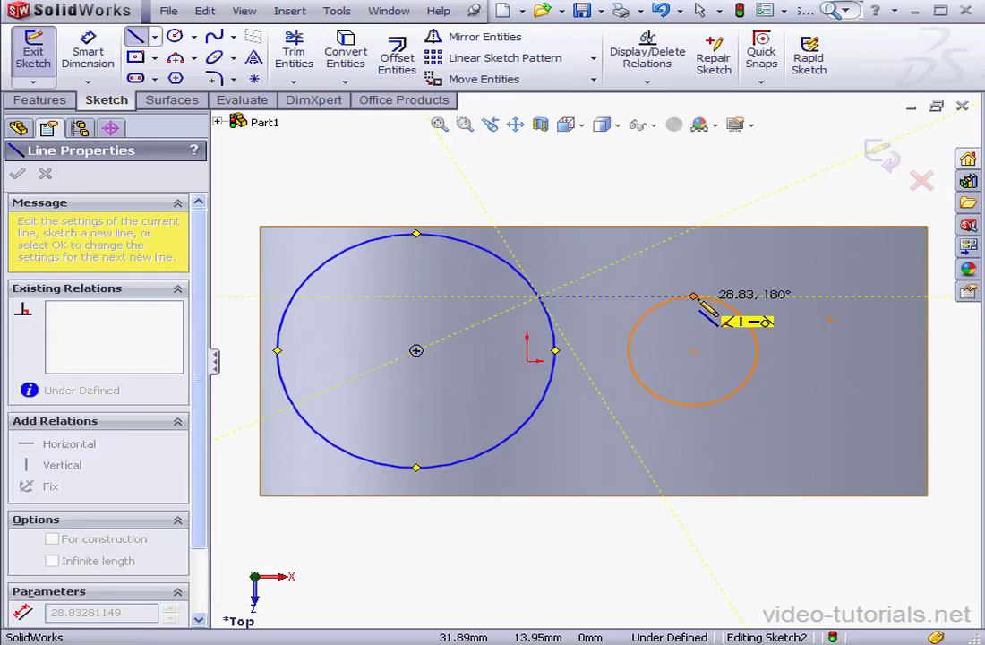
click(693, 296)
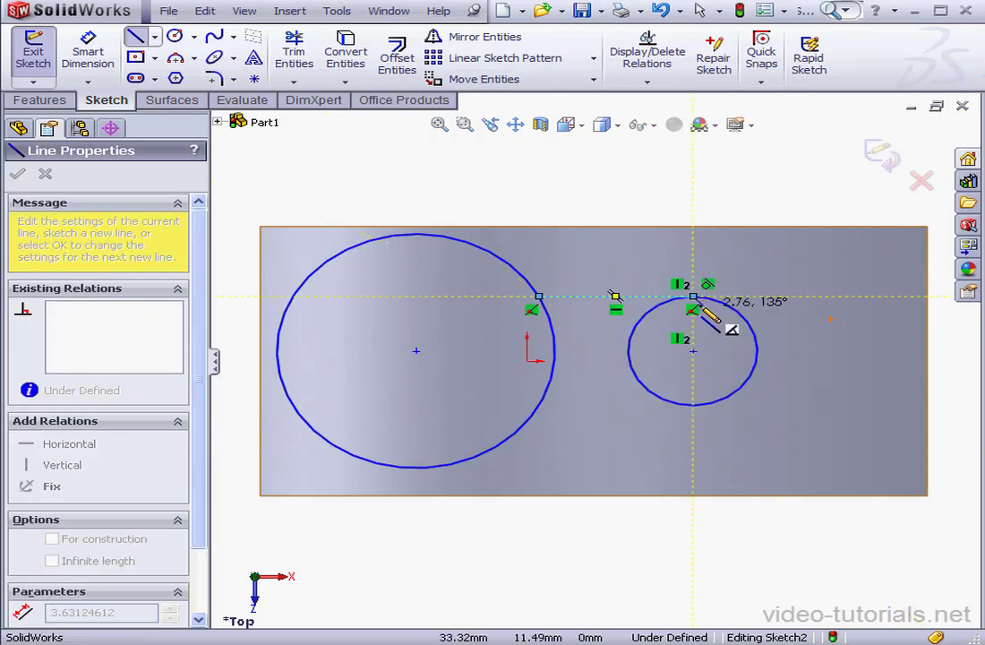
click(695, 405)
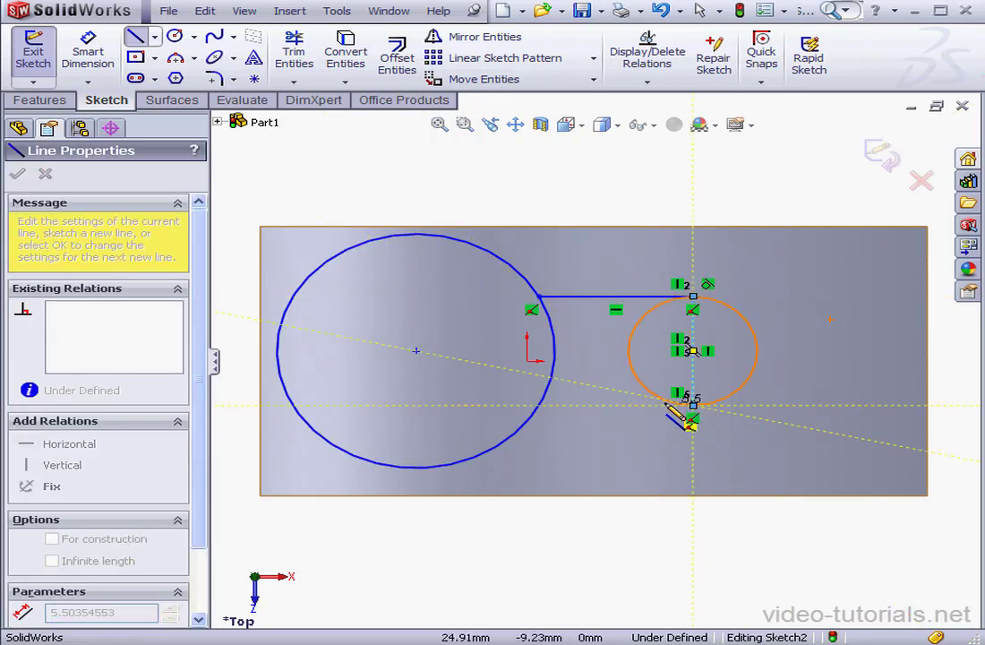
click(539, 406)
right_click(581, 371)
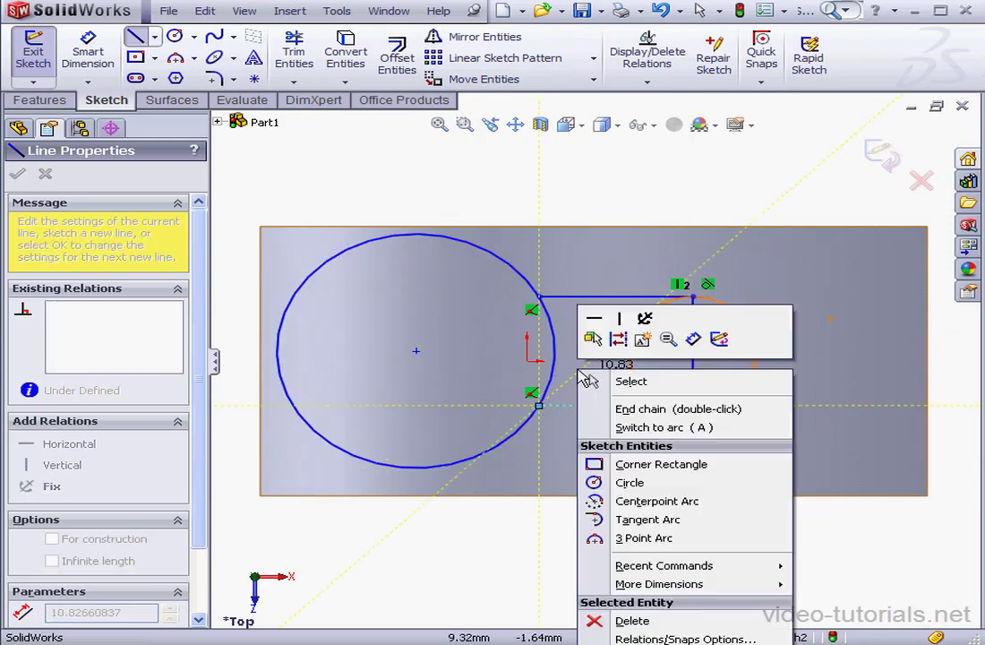
click(632, 380)
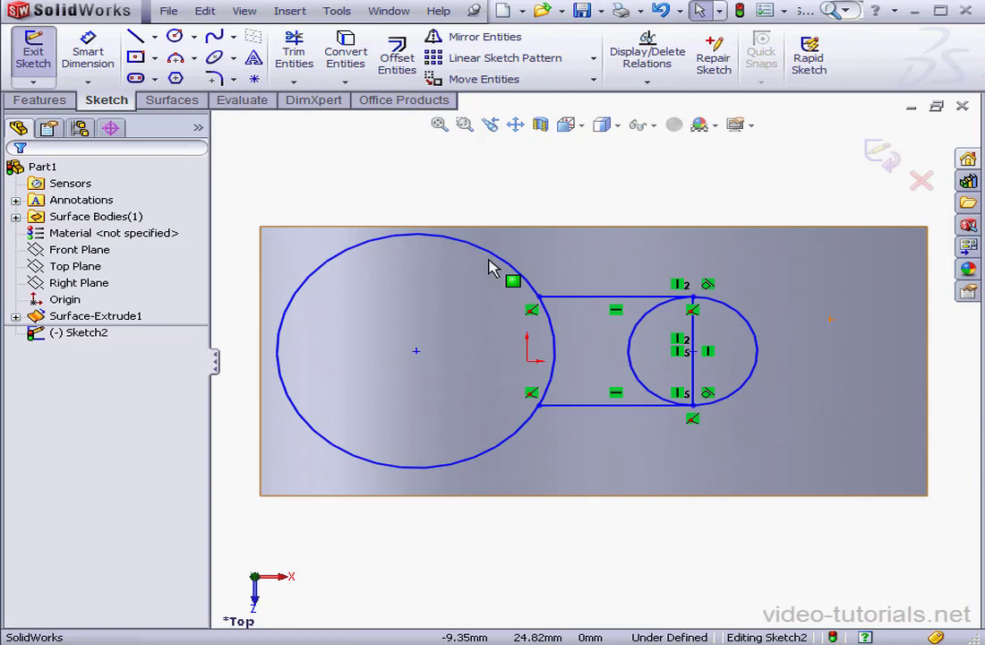
Trim the large circle's arc between the horizontal lines, the small circle's inner half and the vertical line, leaving a closed keyhole outline
click(295, 56)
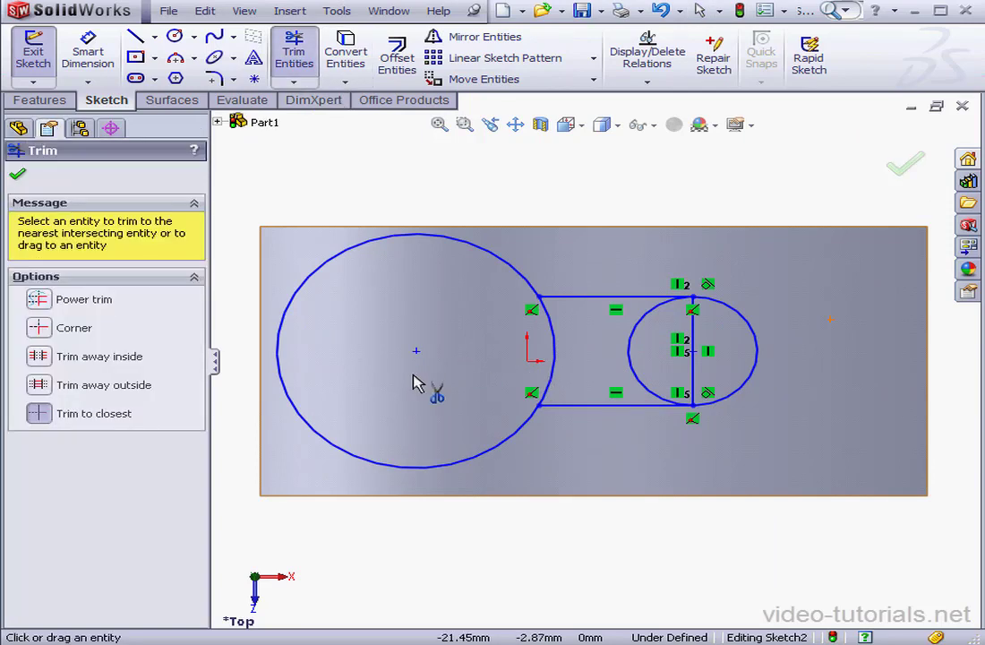
click(551, 363)
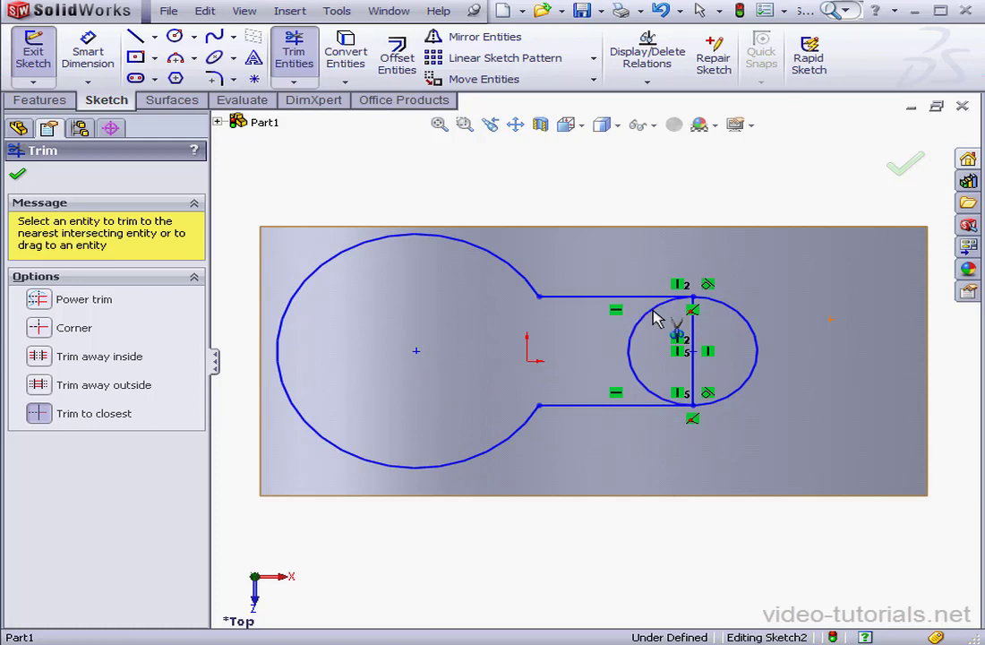
click(634, 331)
click(693, 343)
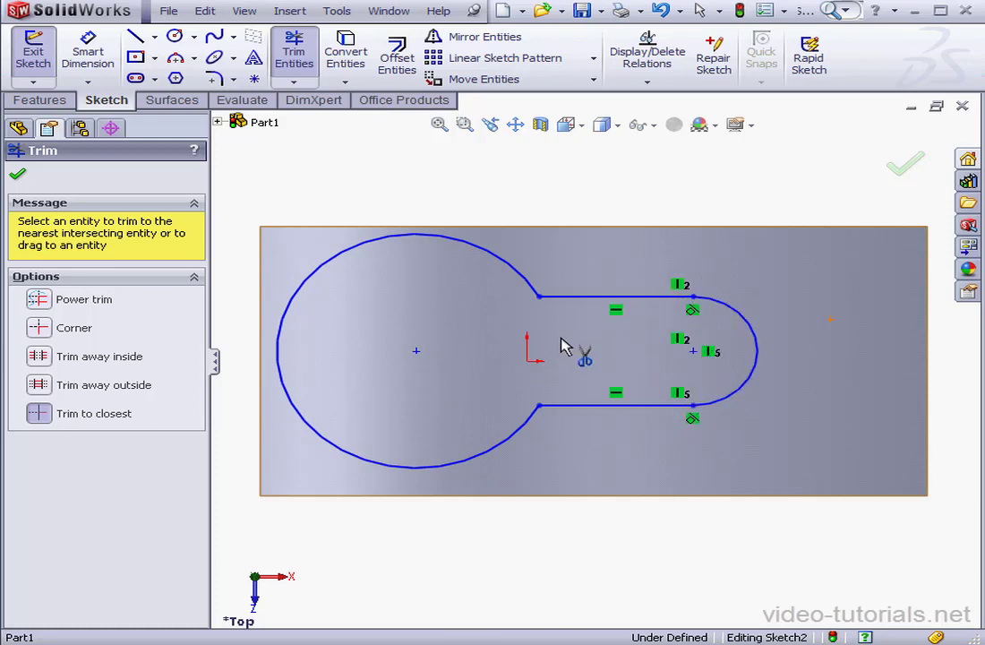
click(18, 174)
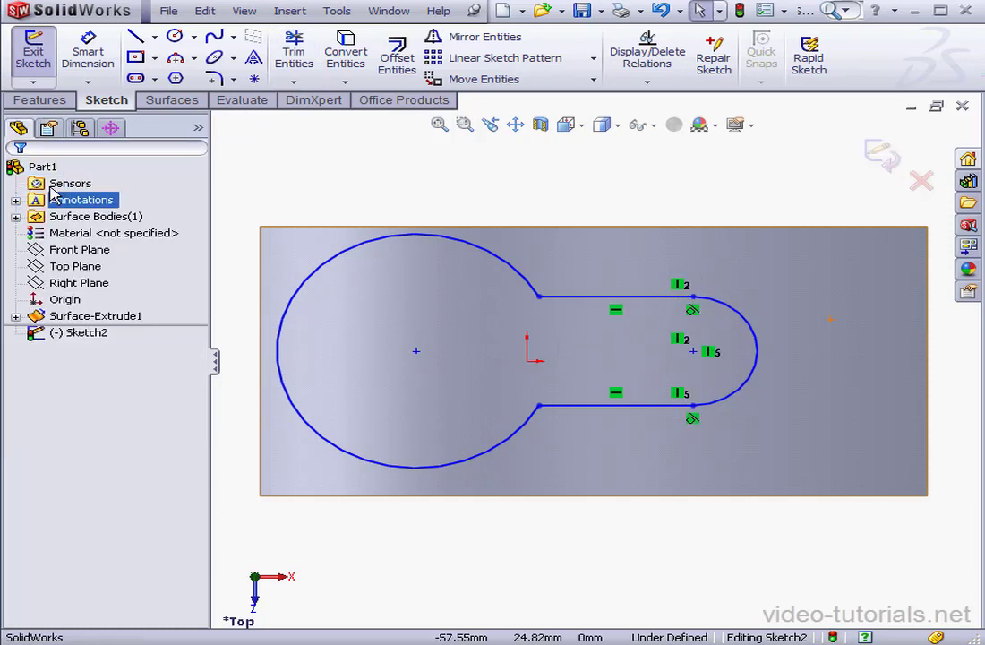
Add a horizontal relation between the large arc's center, the origin and the small arc's center
click(417, 350)
ctrl+click(527, 360)
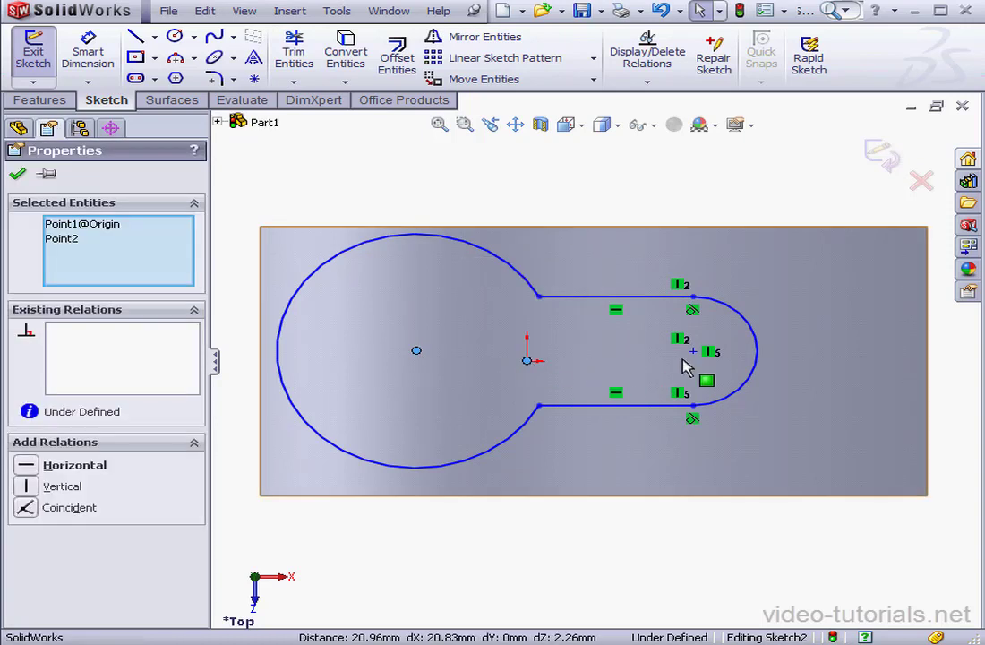
ctrl+click(693, 350)
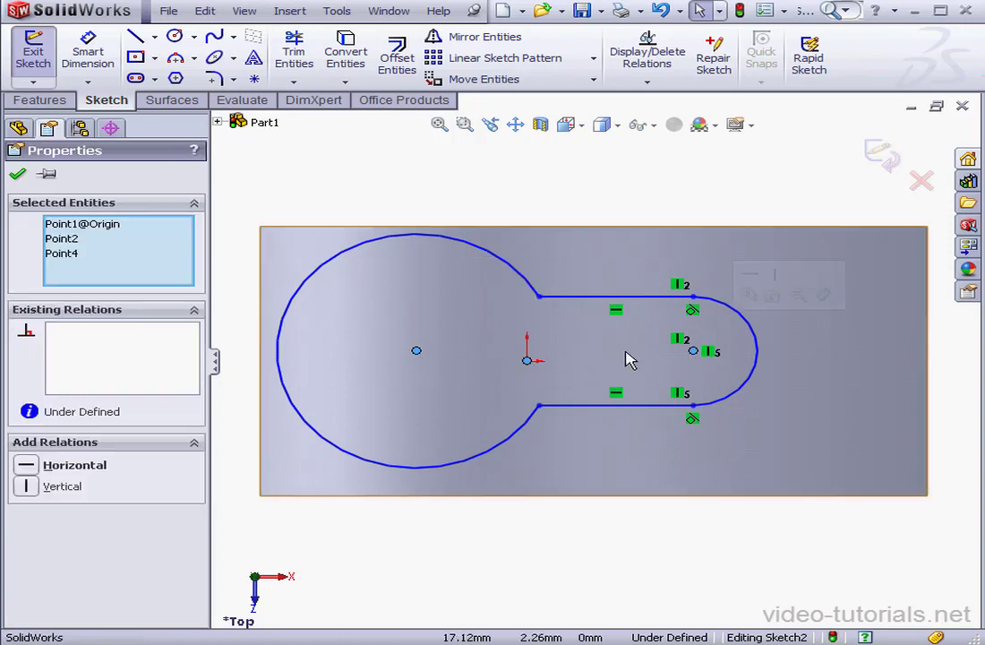
click(27, 465)
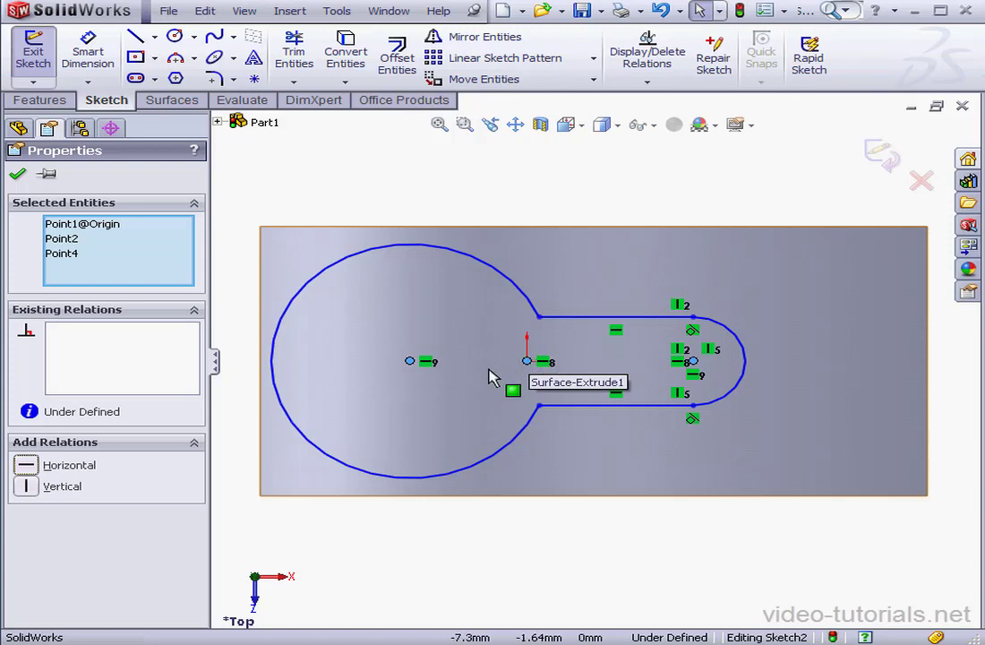
Dimension the large arc of the keyhole profile with a radius of 18 mm
click(88, 54)
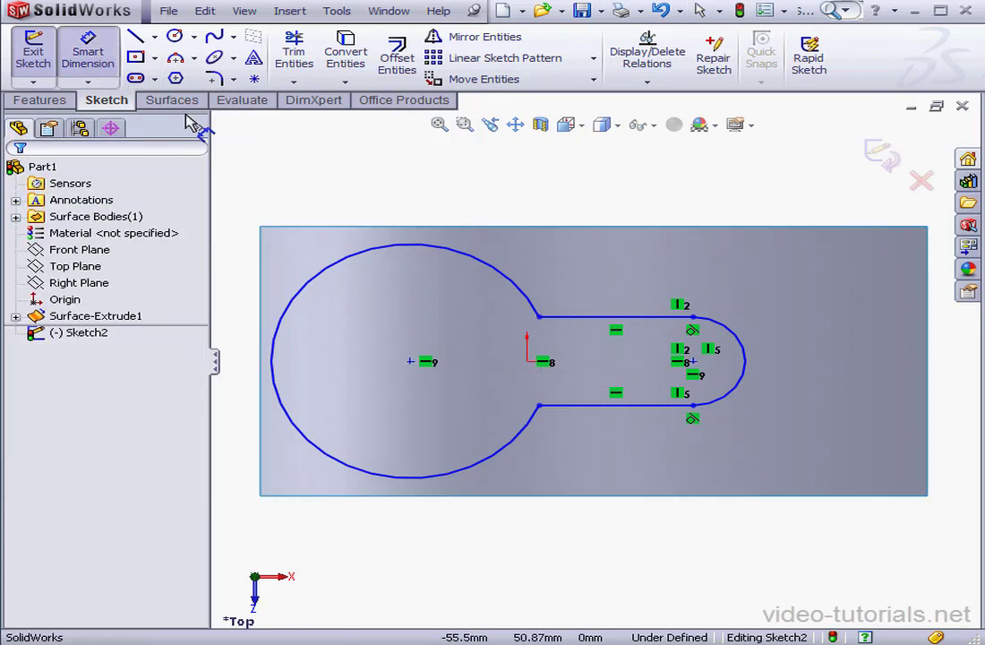
click(516, 283)
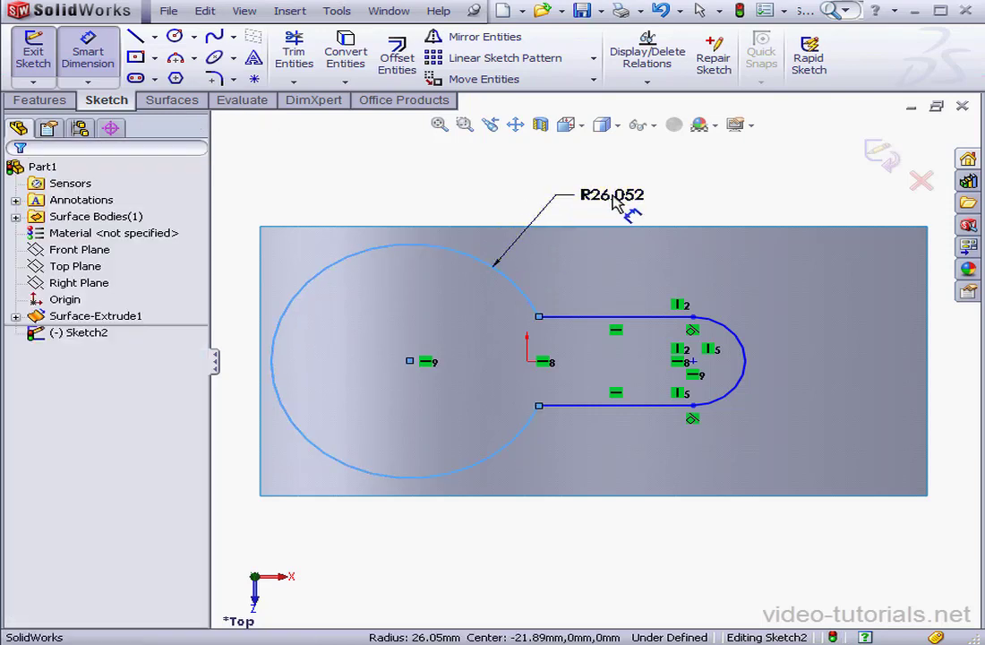
click(634, 201)
text(18)
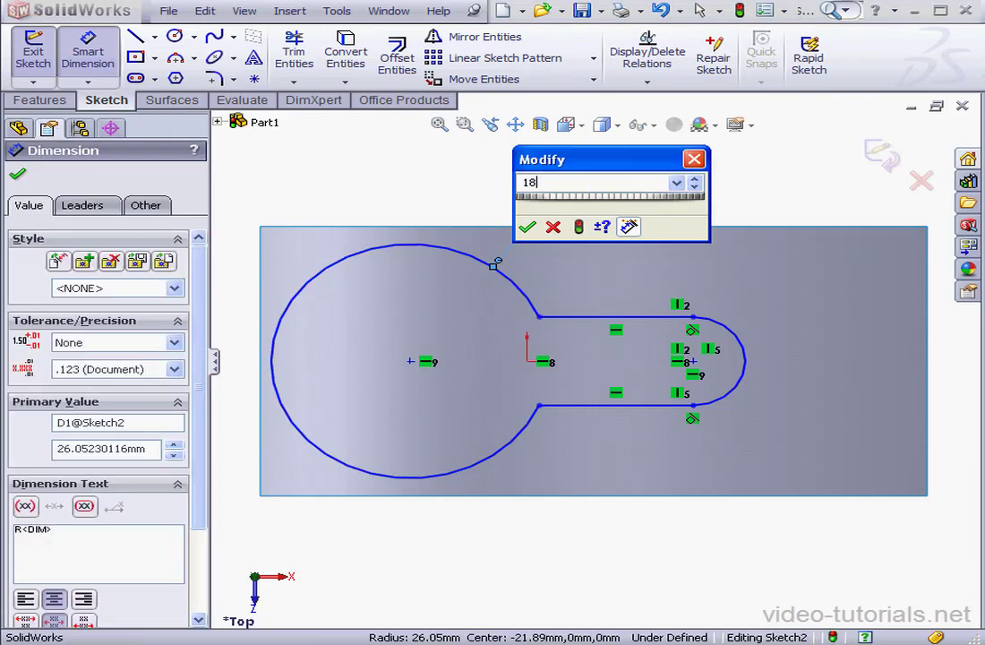
click(527, 227)
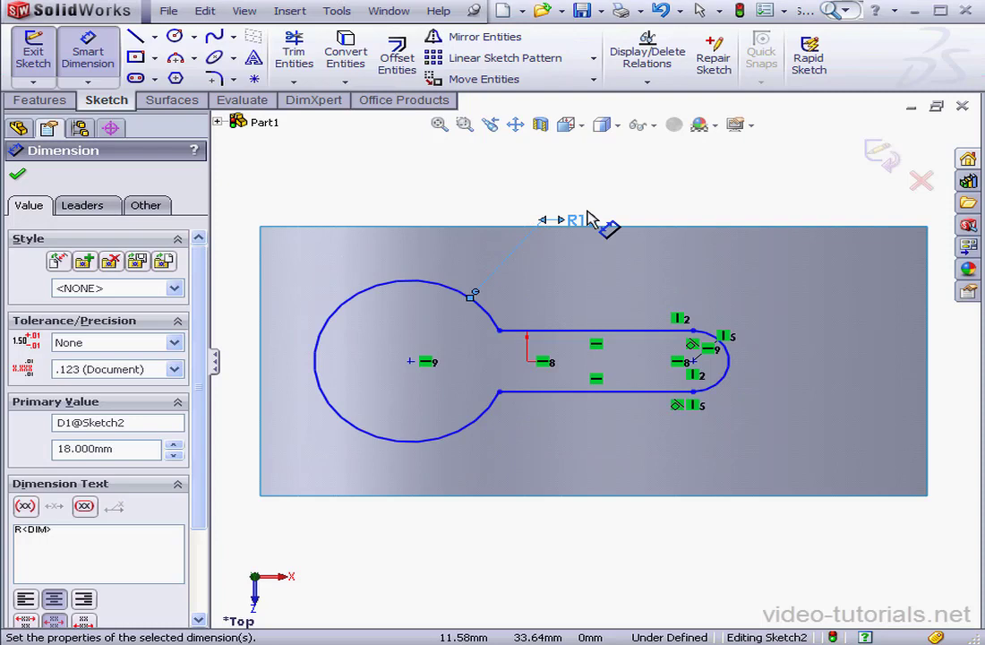
Dimension the small end arc of the keyhole profile with a radius of 10 mm
click(730, 366)
click(791, 285)
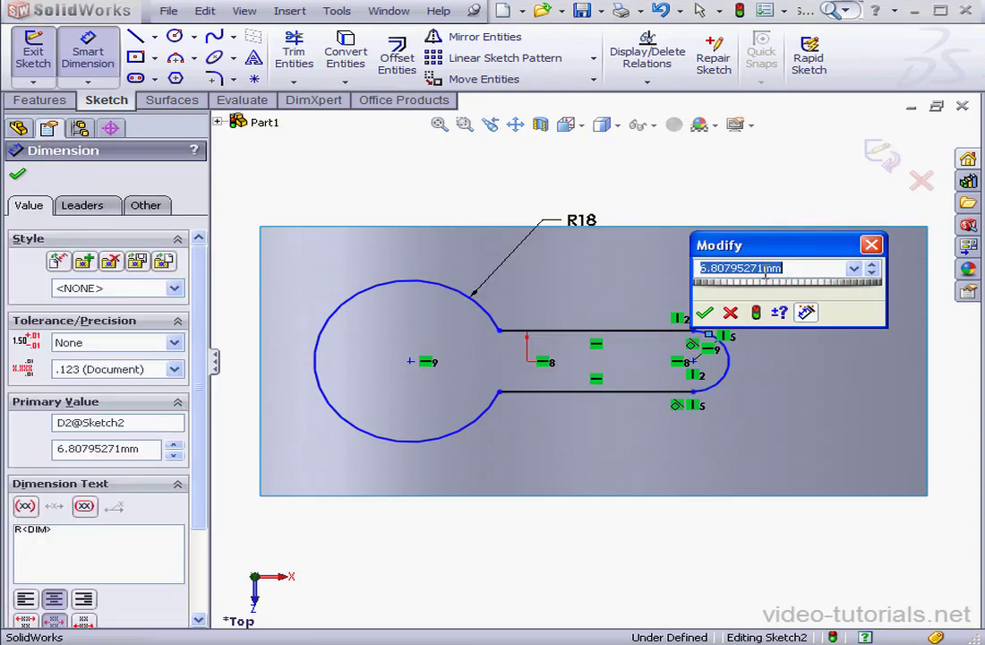
text(1)
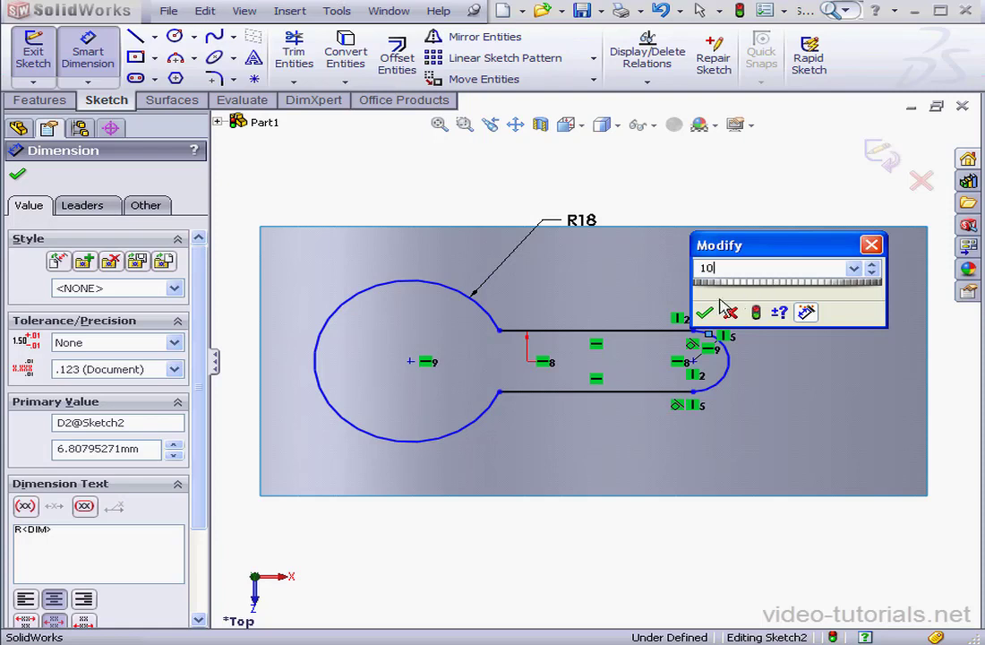
text(0)
key(Return)
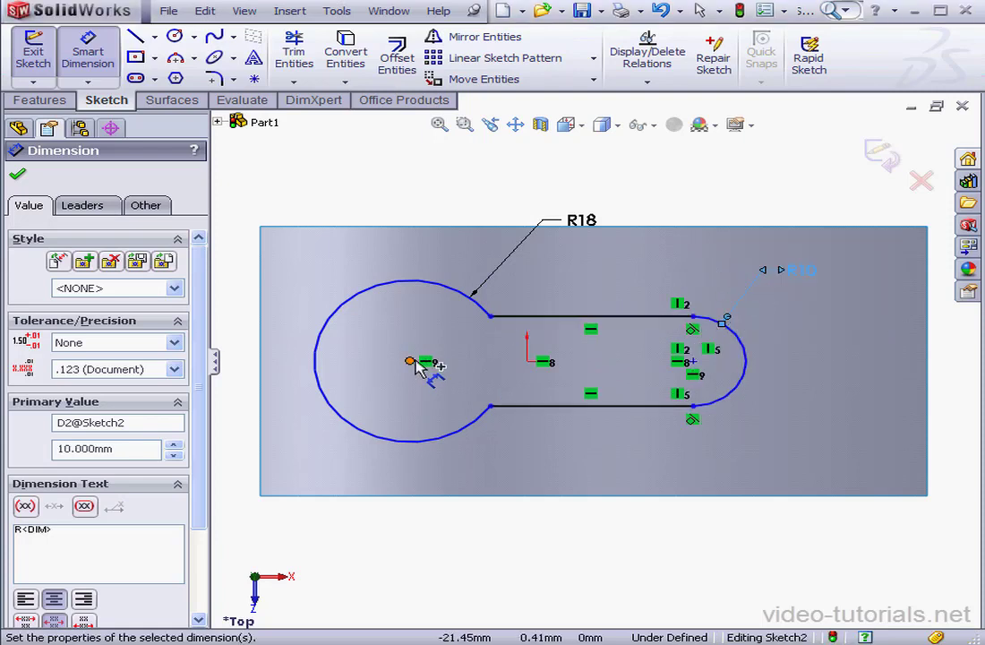
Dimension the horizontal distance between the large arc's center and the origin as 15 mm
click(409, 362)
click(527, 362)
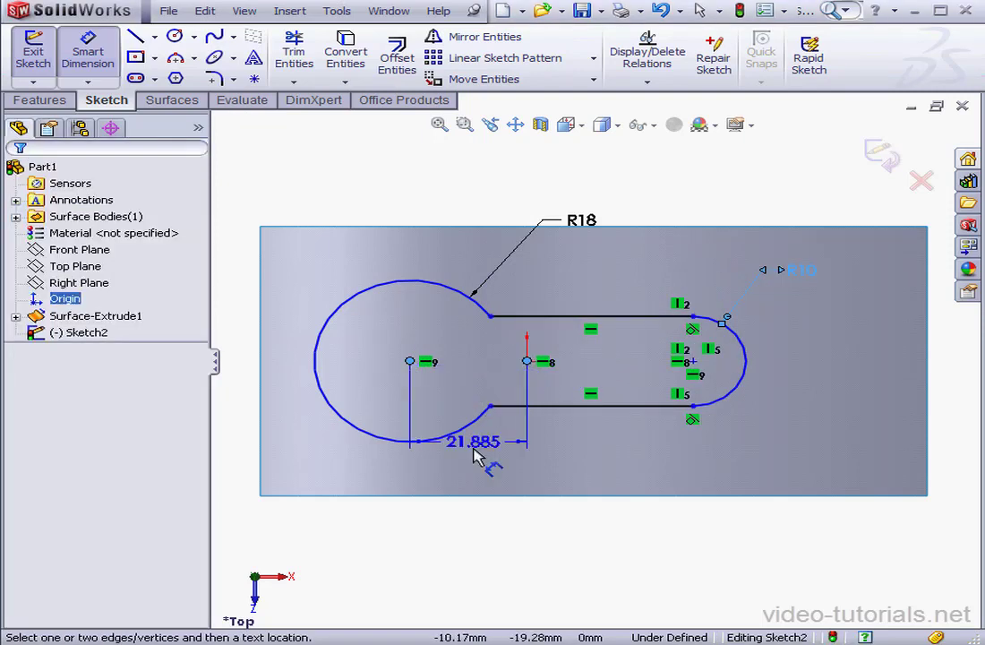
click(488, 467)
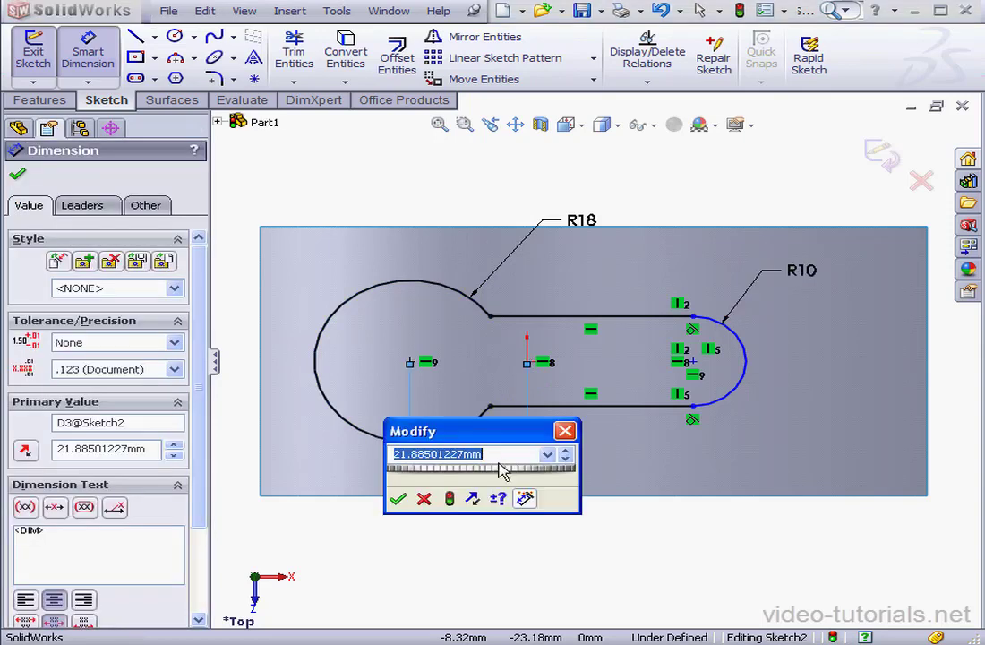
text(15)
key(Return)
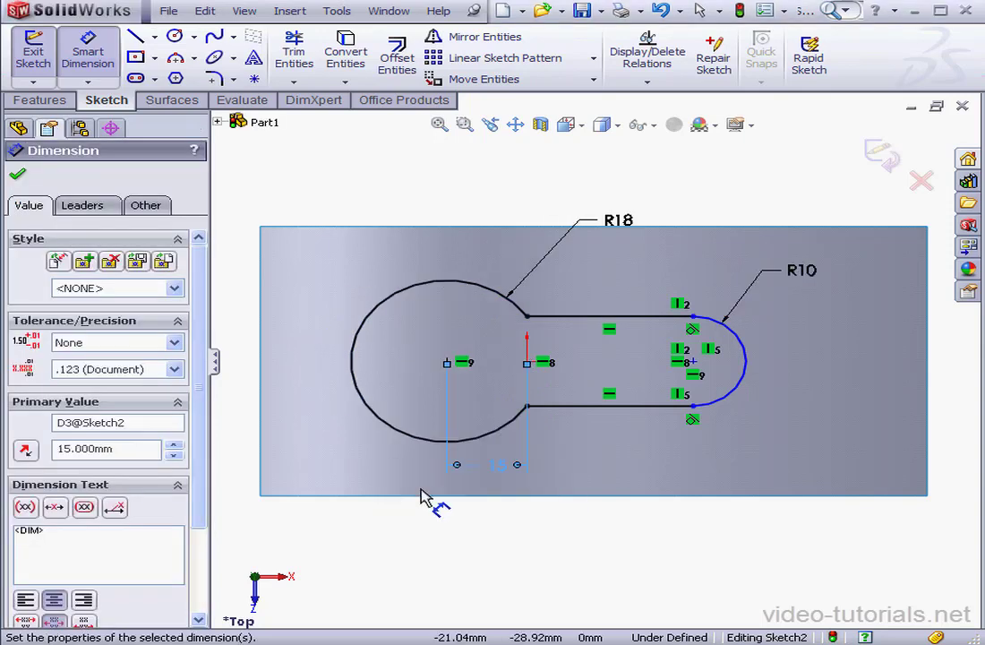
Dimension the distance between the large and small arc centers as 35 mm and exit the sketch
click(446, 361)
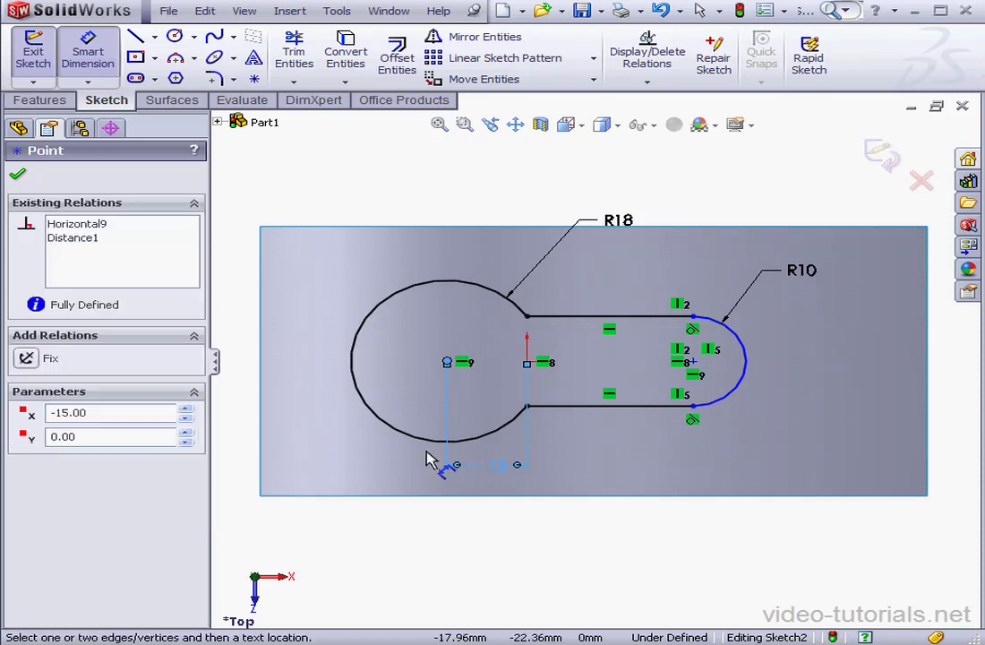
click(695, 363)
click(642, 521)
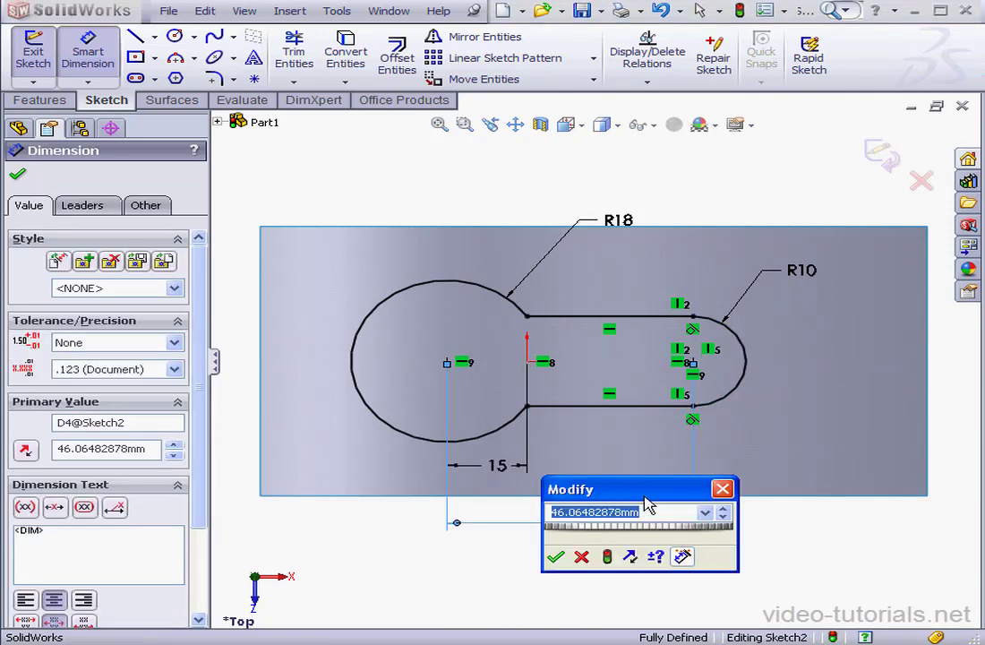
text(35)
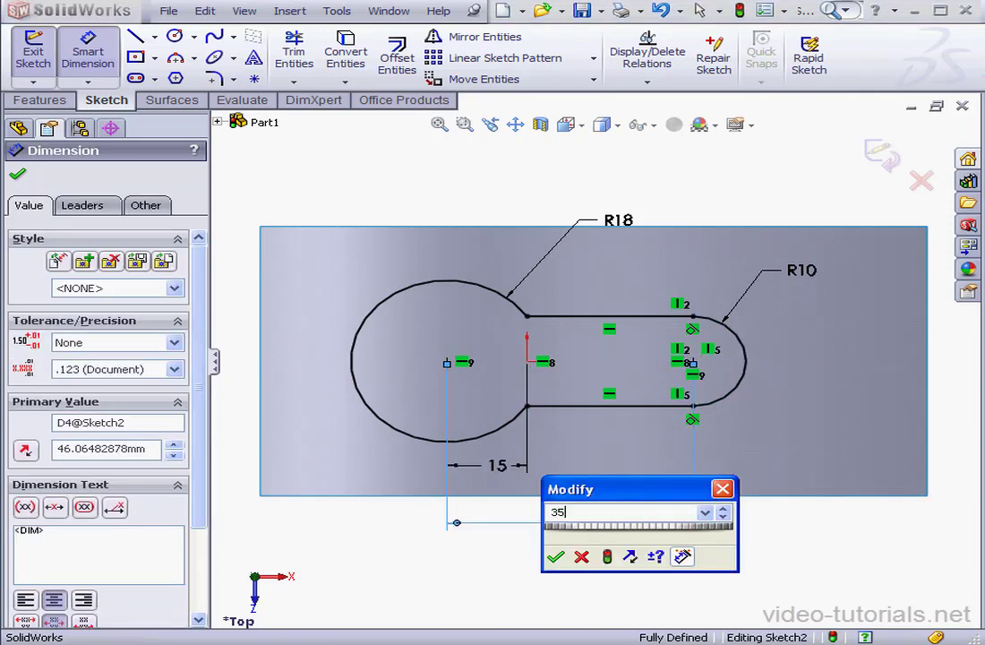
click(556, 559)
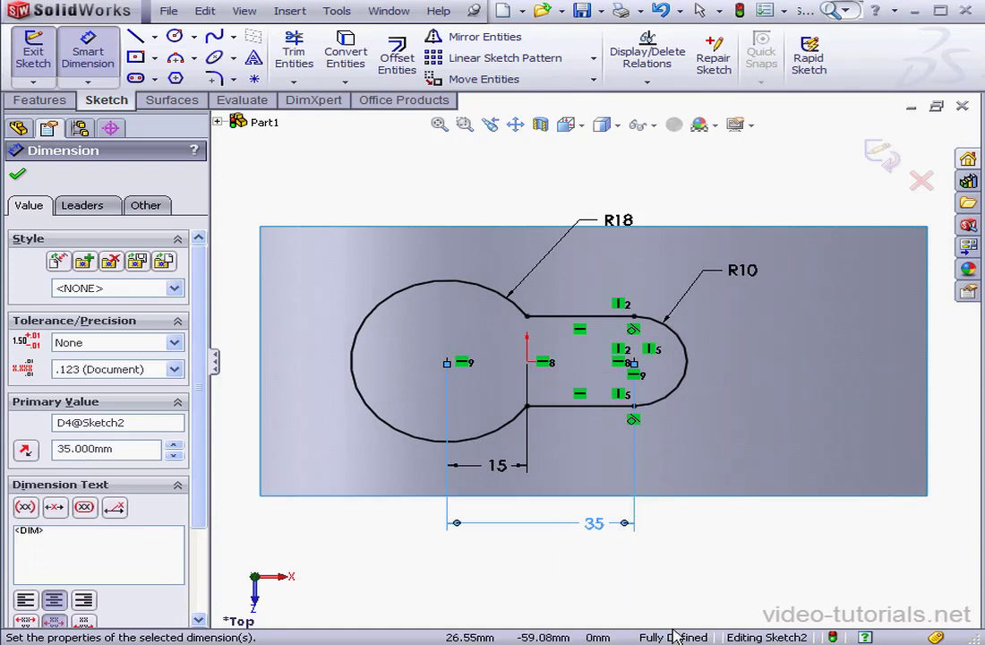
click(876, 152)
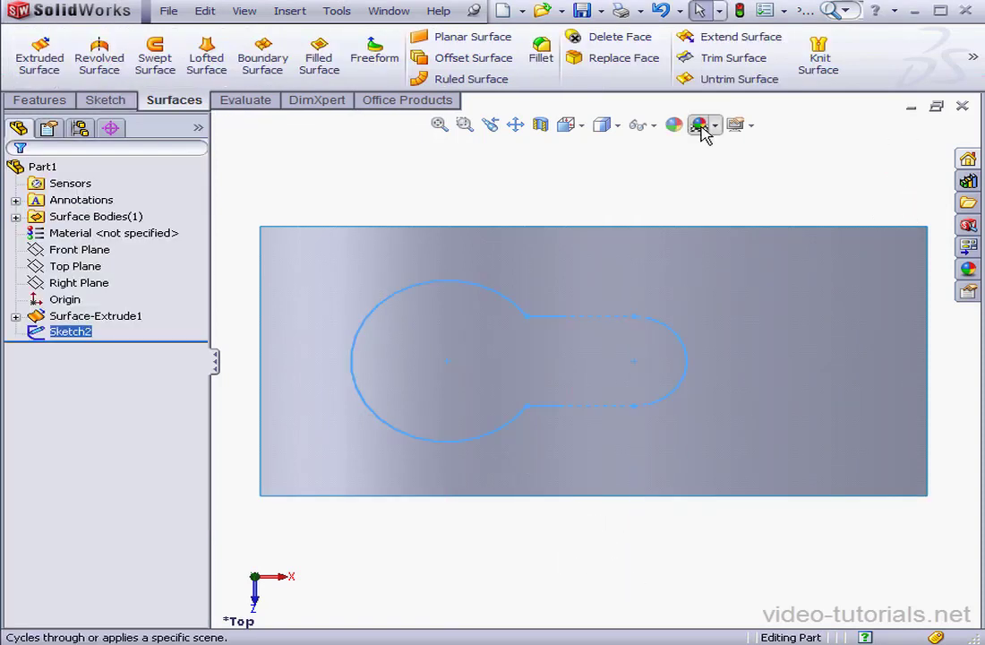
Extrude the keyhole sketch as a surface, Blind 20 mm in Direction 1 and Blind 30 mm in Direction 2
click(581, 125)
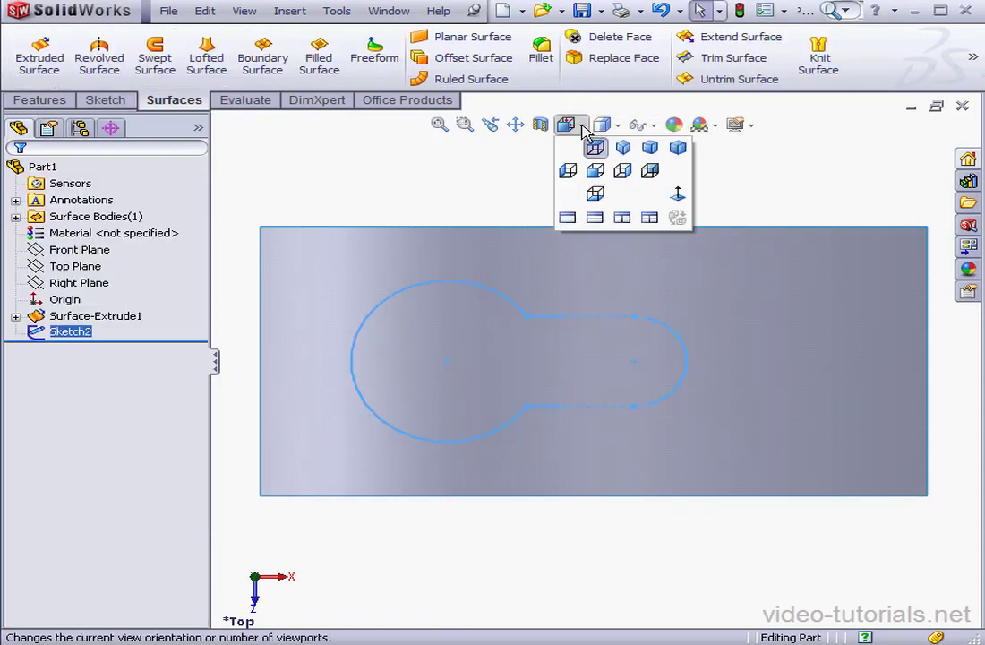
click(625, 148)
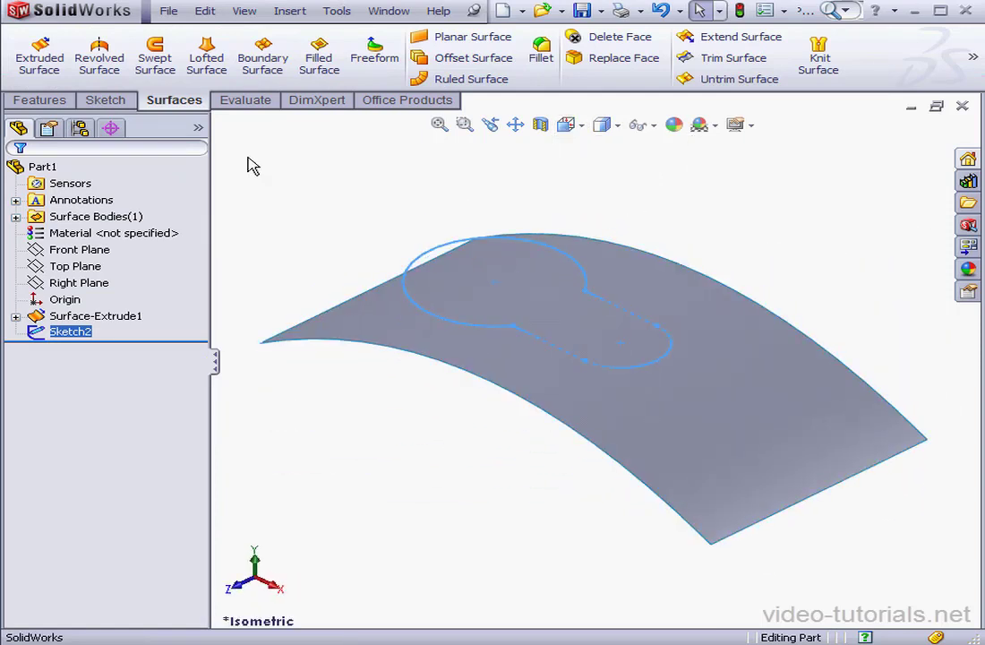
click(39, 61)
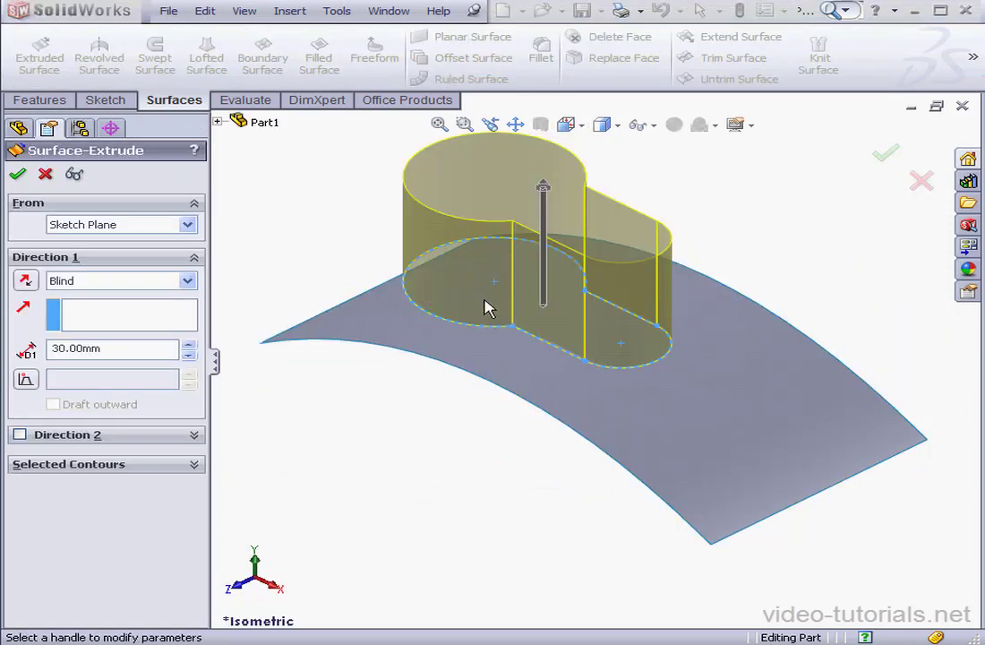
click(187, 280)
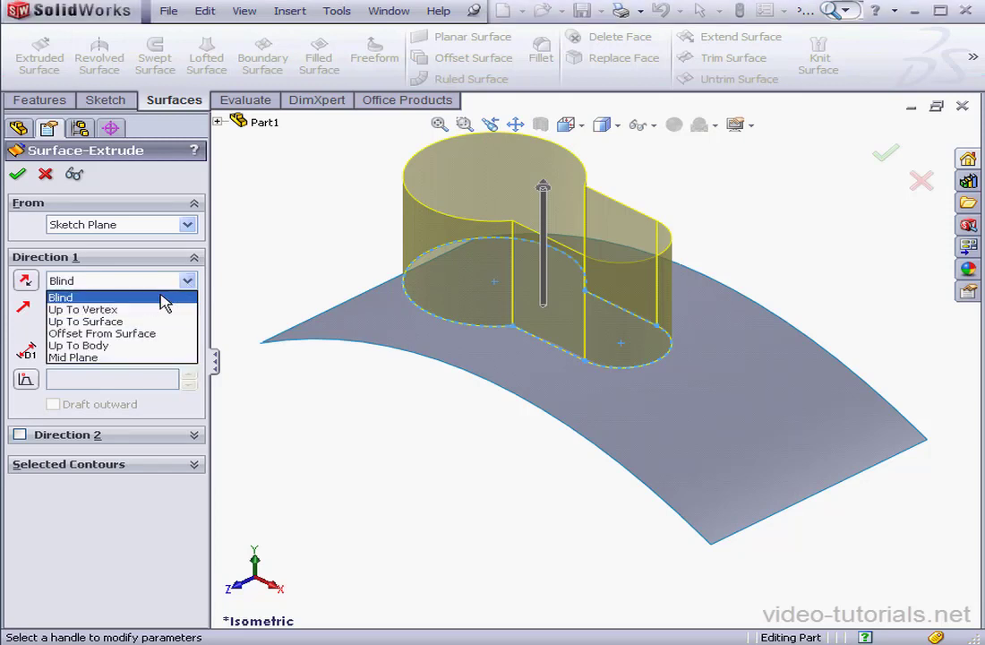
click(162, 297)
double_click(101, 344)
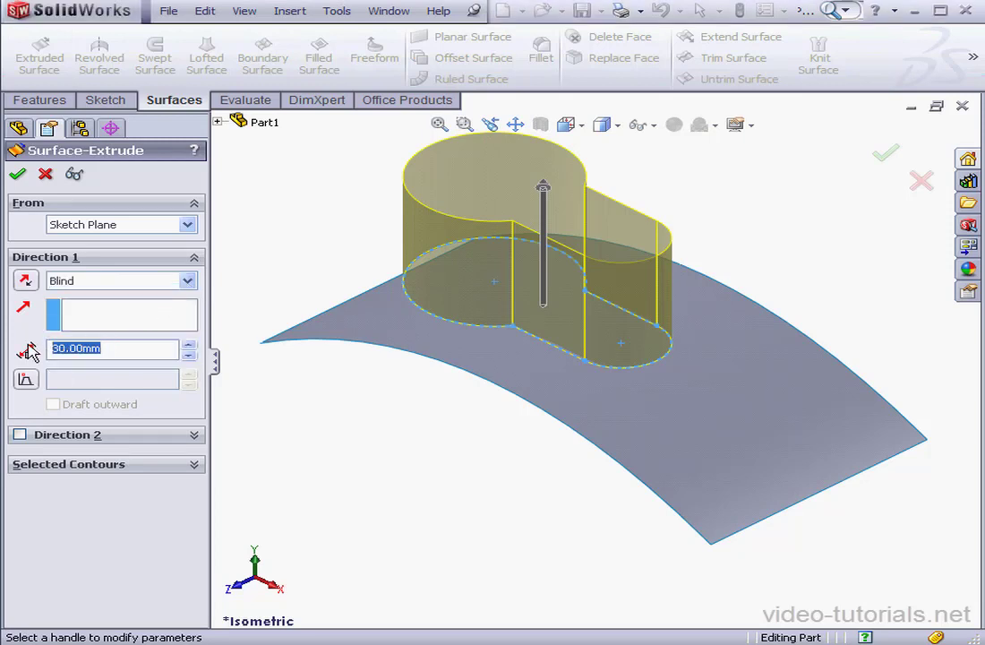
text(20)
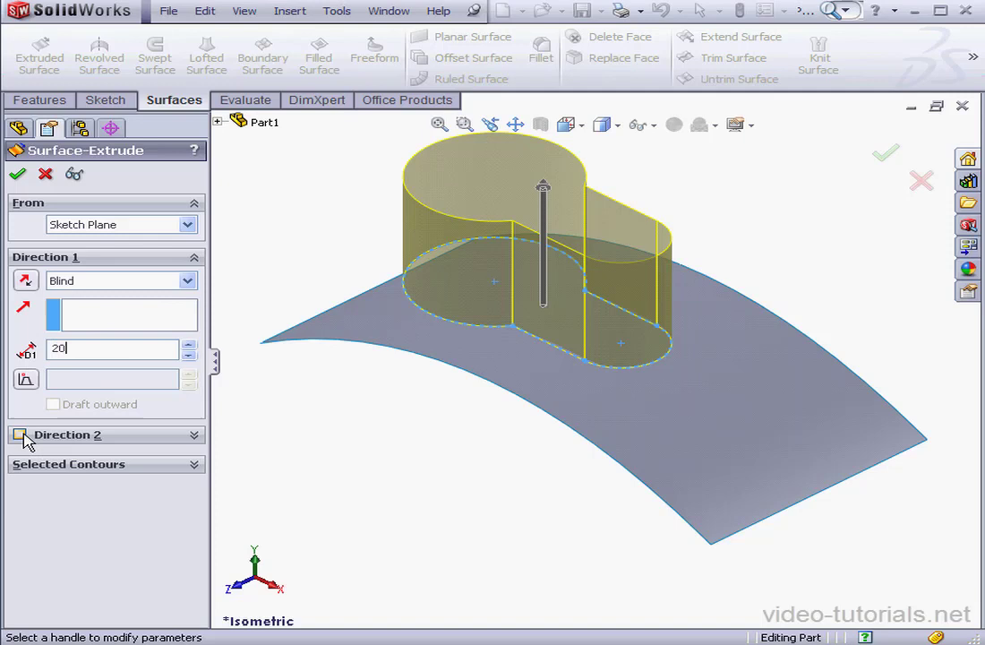
click(20, 434)
middle_drag(517, 405, 587, 367)
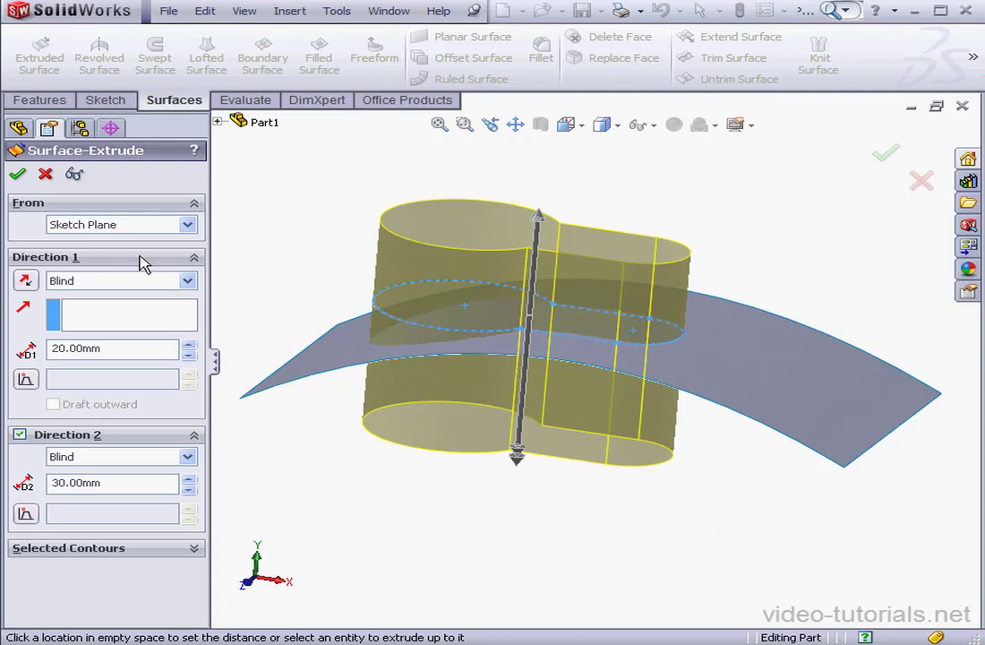
click(18, 175)
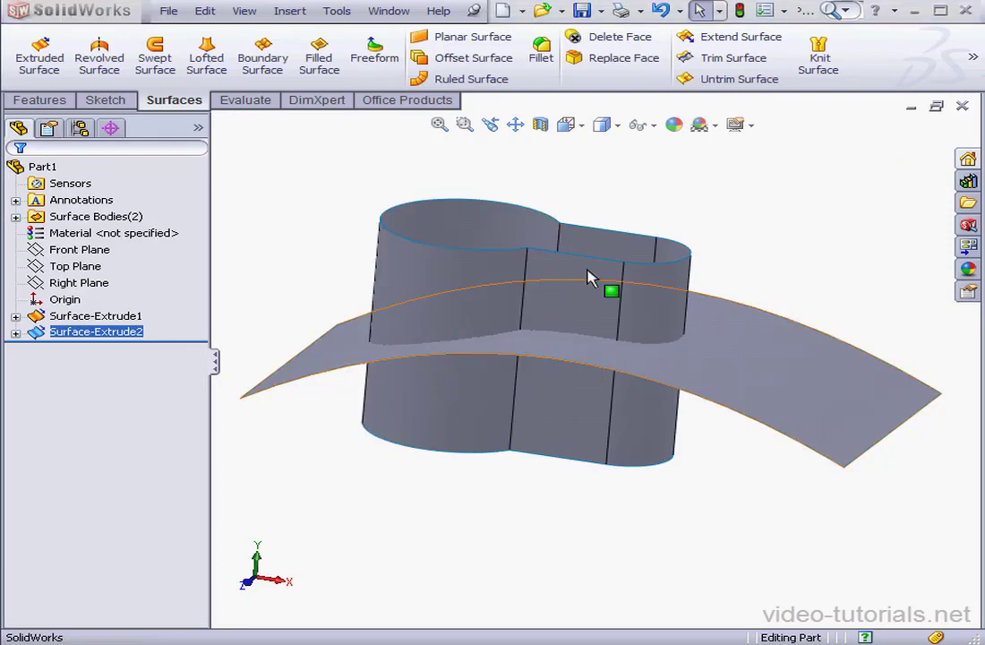
middle_drag(526, 313, 504, 295)
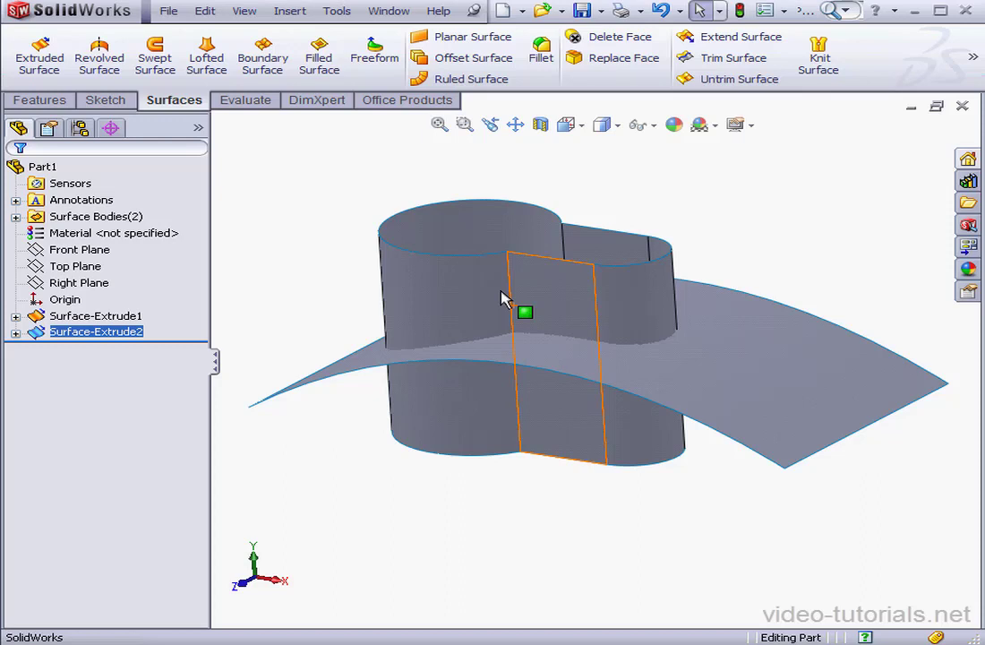
Create a new part document and start a sketch on its Front Plane
click(523, 11)
click(520, 27)
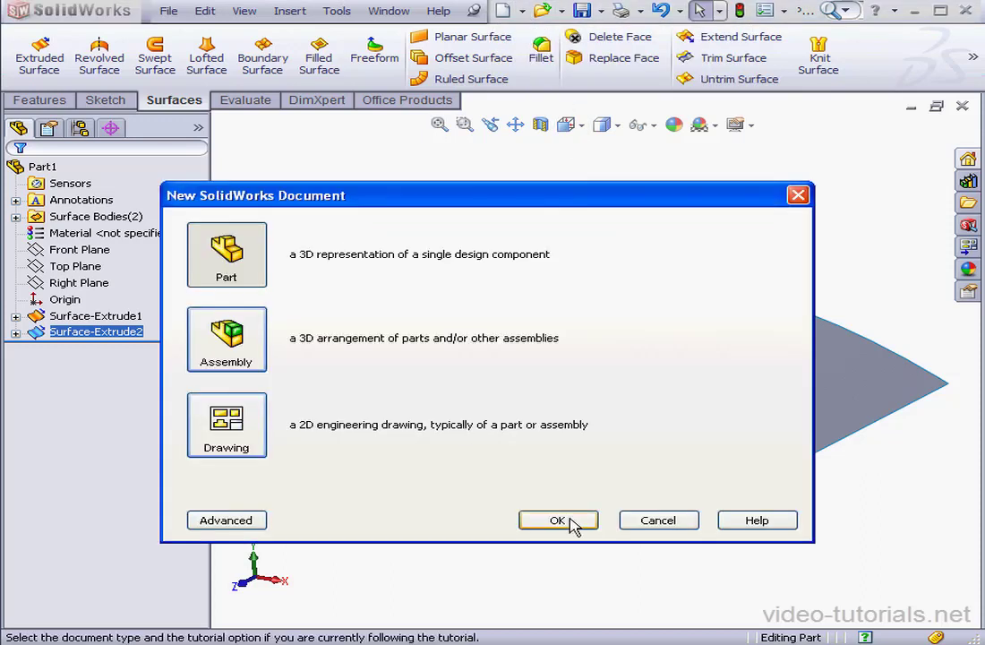
click(572, 523)
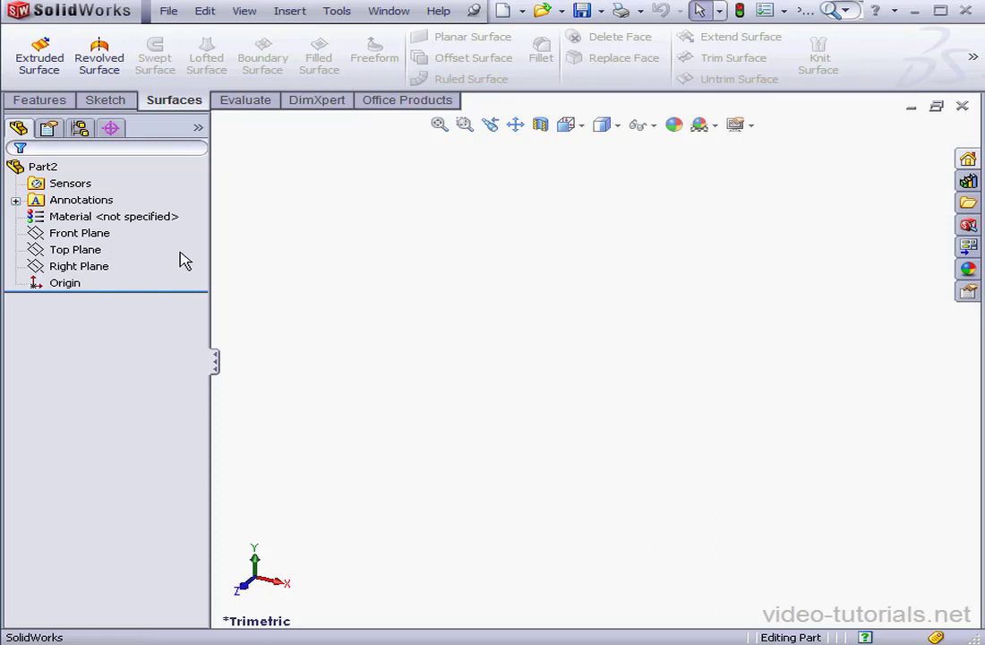
right_click(94, 233)
click(105, 205)
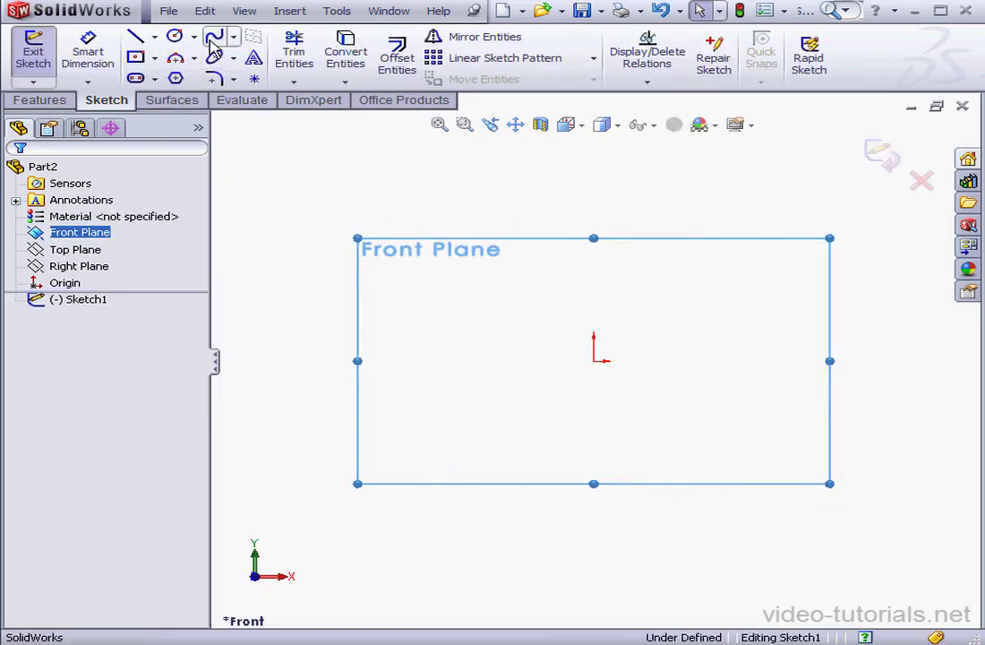
Sketch an open, upward-arching three-point spline below the origin, with its middle point vertically beneath the origin
click(214, 37)
click(395, 445)
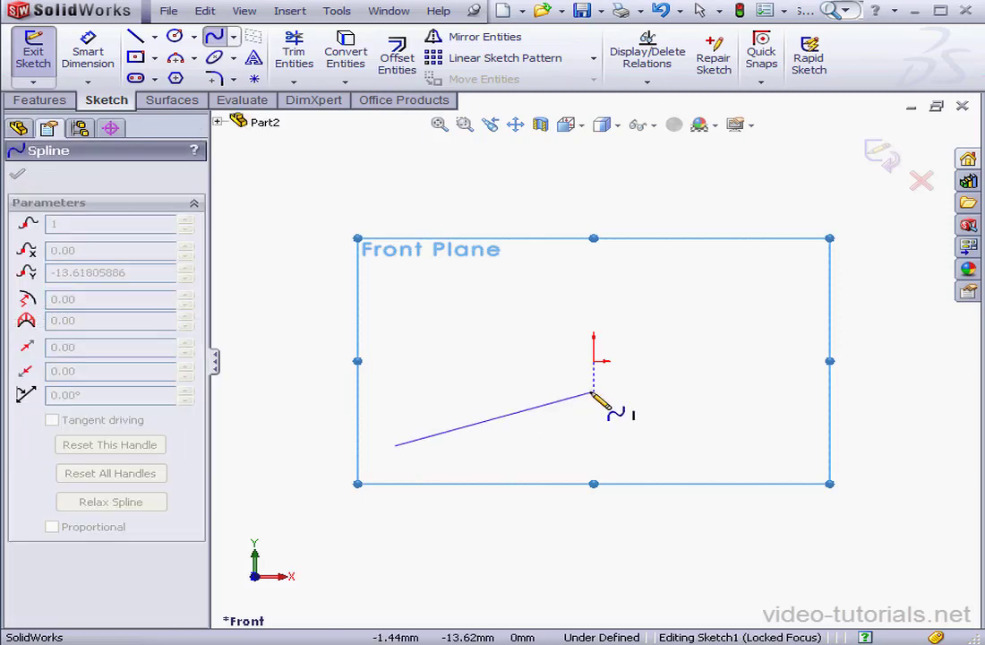
click(591, 393)
click(791, 423)
right_click(839, 327)
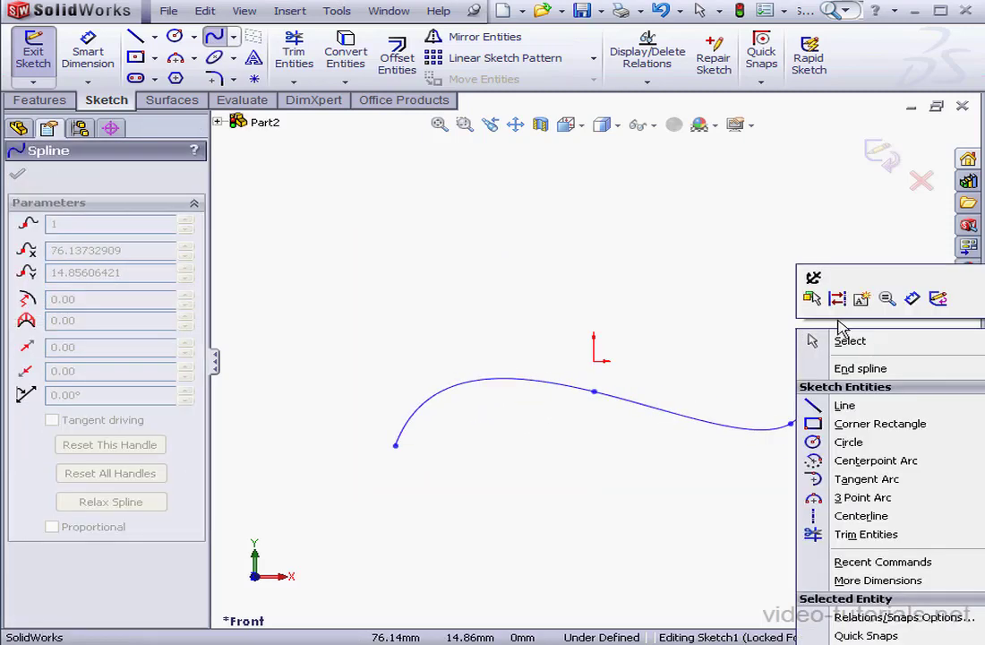
click(860, 343)
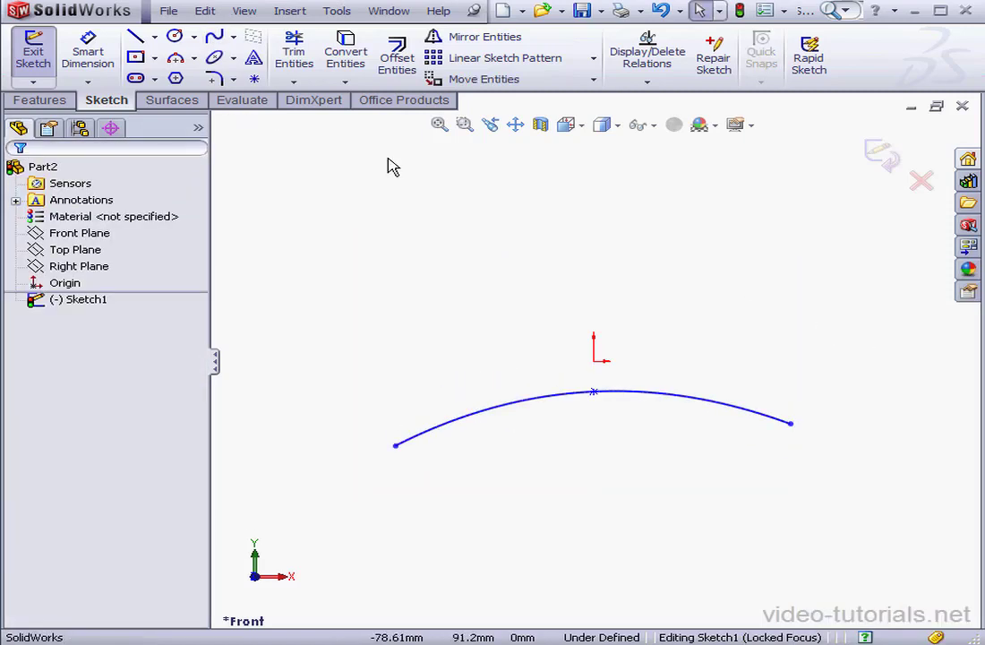
Draw a corner rectangle across the middle of the spline, its upper edge level with the origin, and exit the sketch
click(155, 57)
click(161, 79)
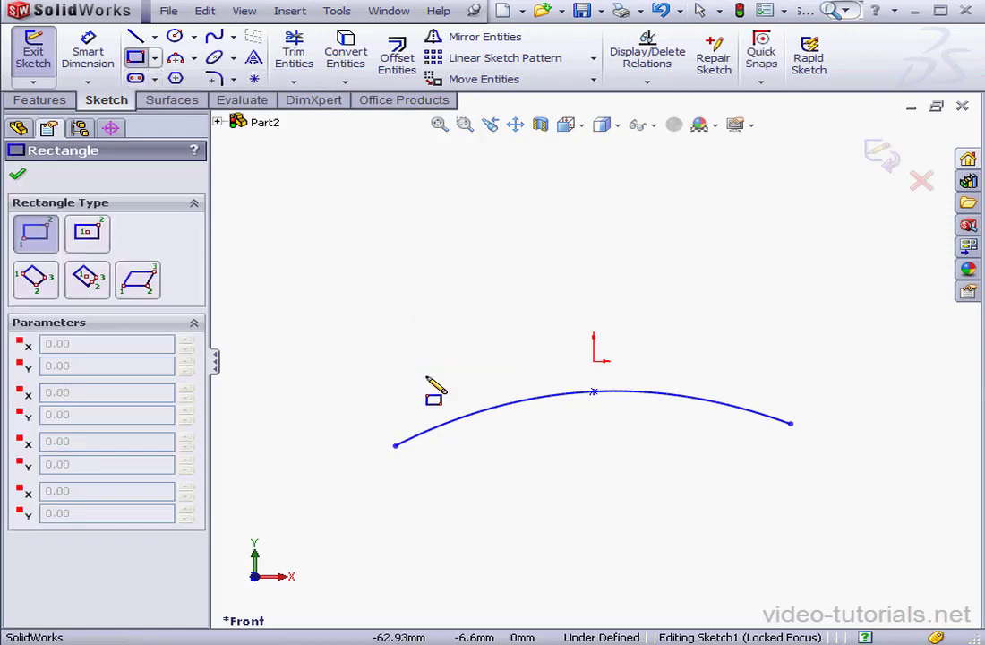
click(468, 360)
click(722, 445)
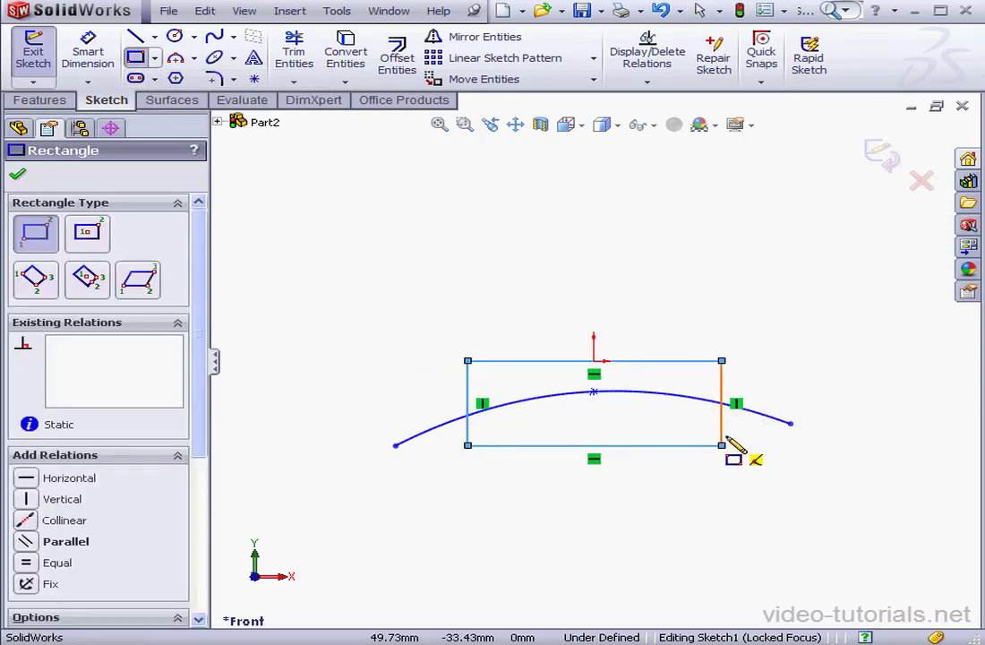
click(883, 163)
Set up an extruded surface from the sketch, Blind 12 mm, picking the rectangle's regions below and above the spline as contours
click(567, 124)
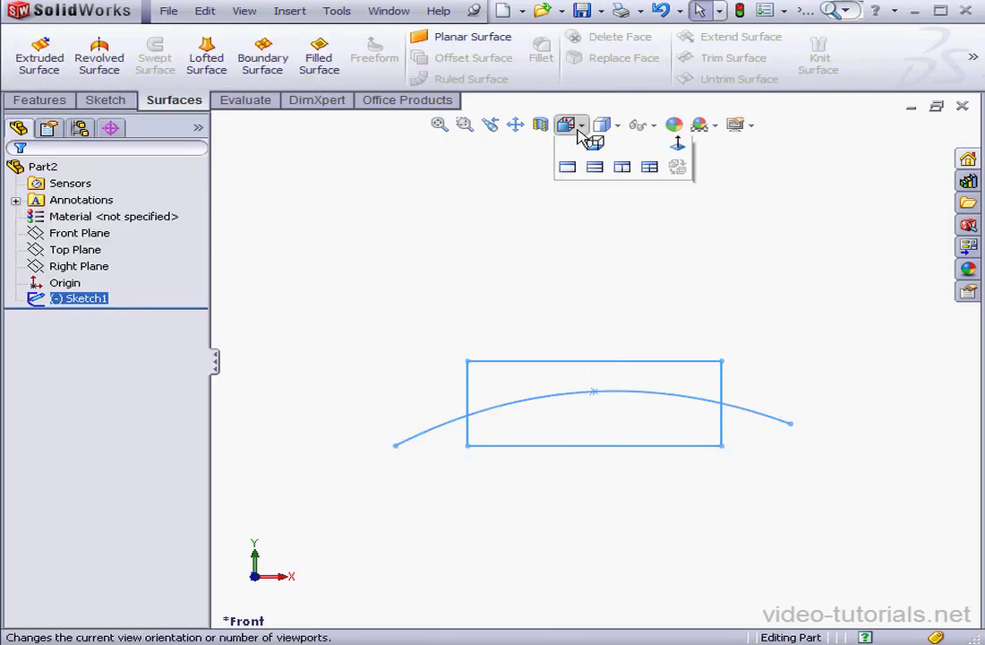
click(593, 167)
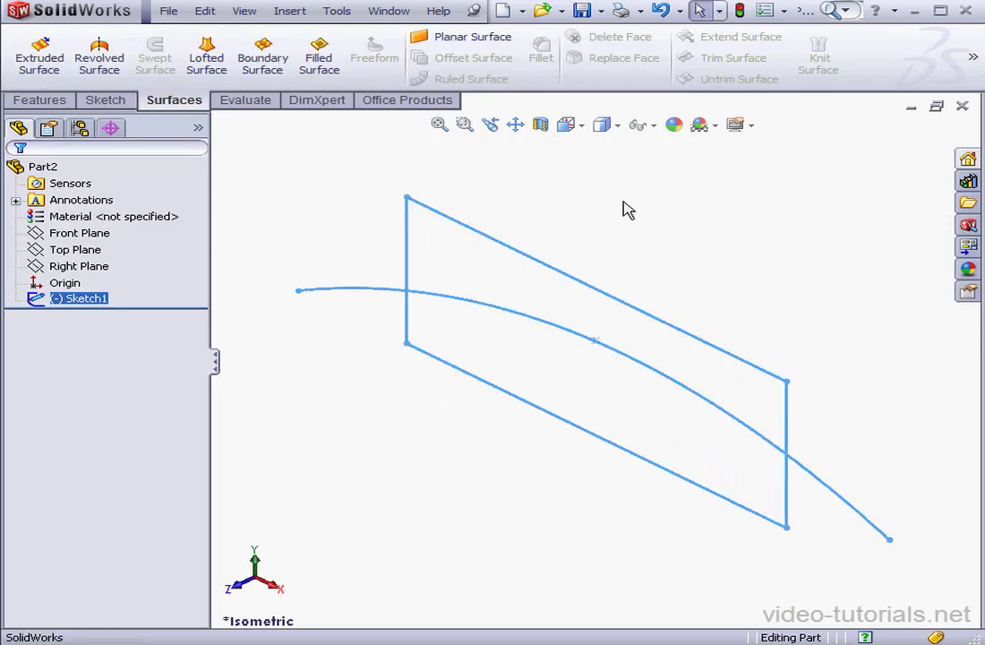
click(40, 56)
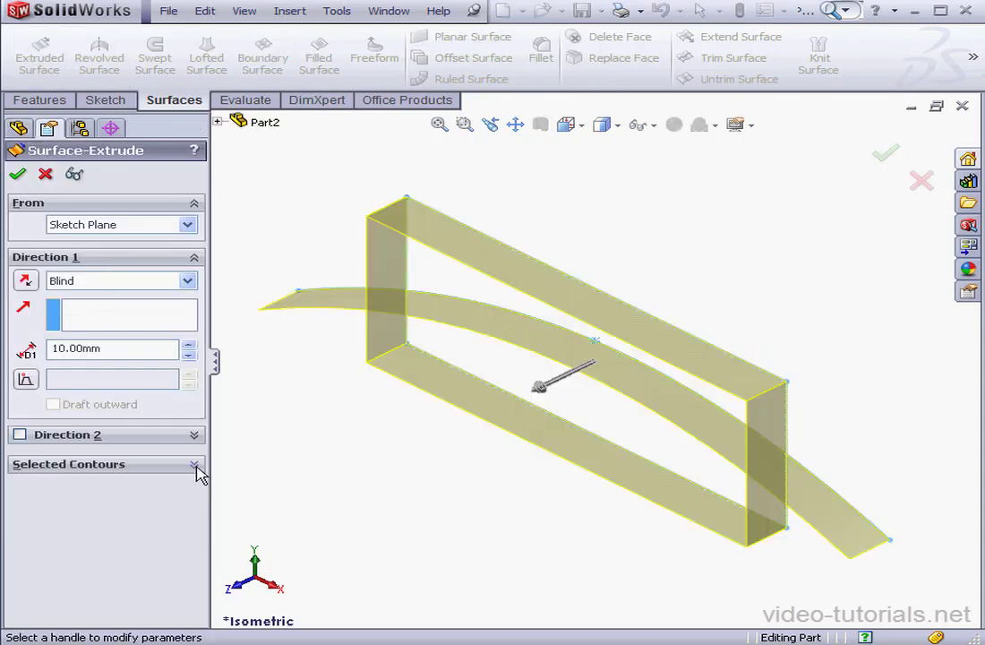
click(588, 421)
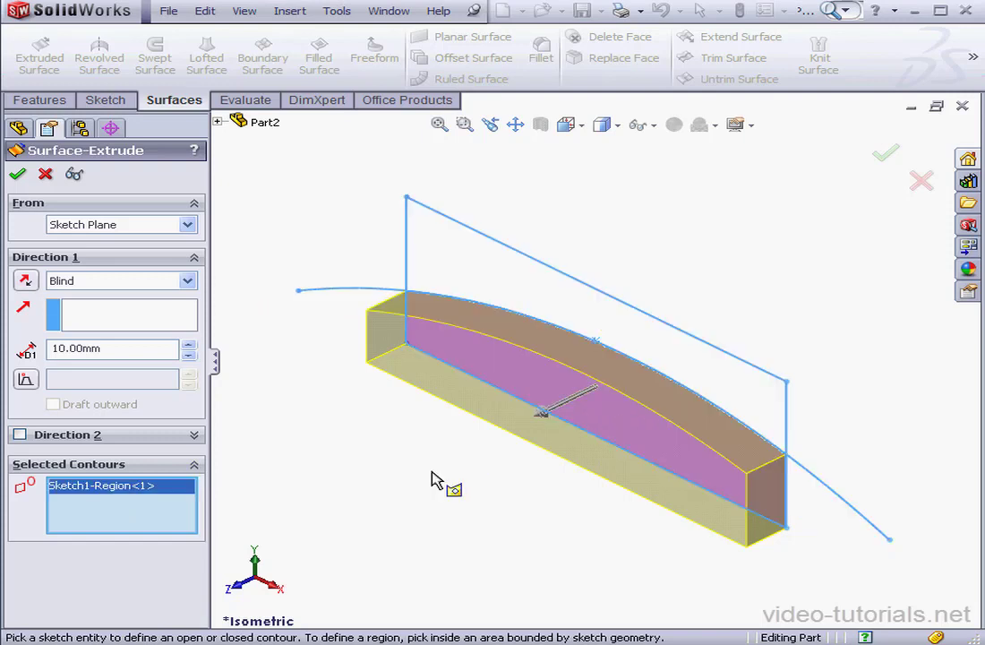
drag(534, 431, 652, 352)
click(618, 335)
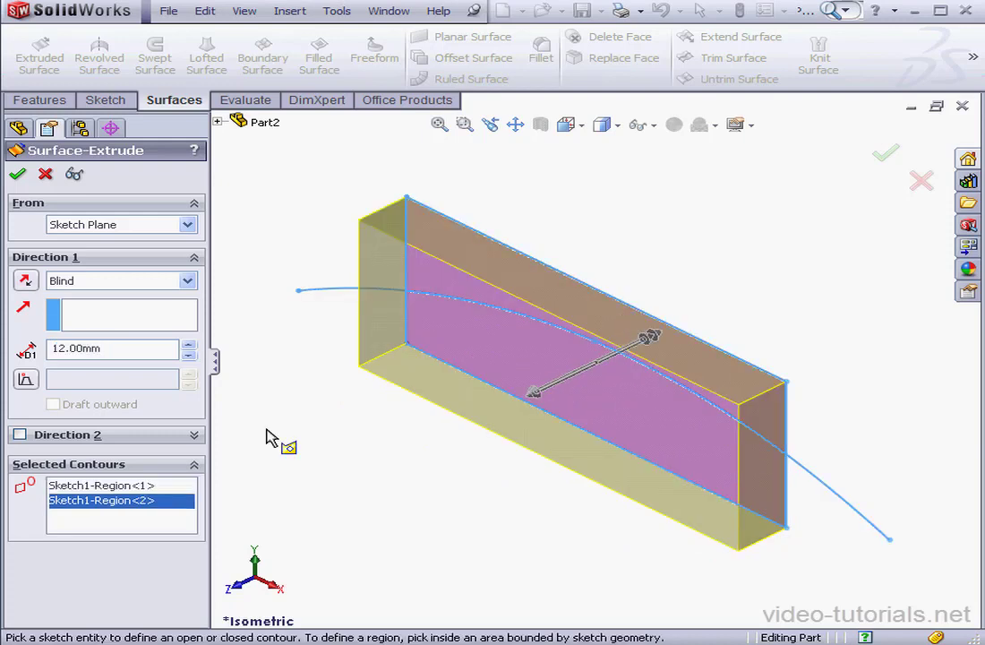
Remove the region above the spline from the selected contours and complete the extruded surface
right_click(101, 503)
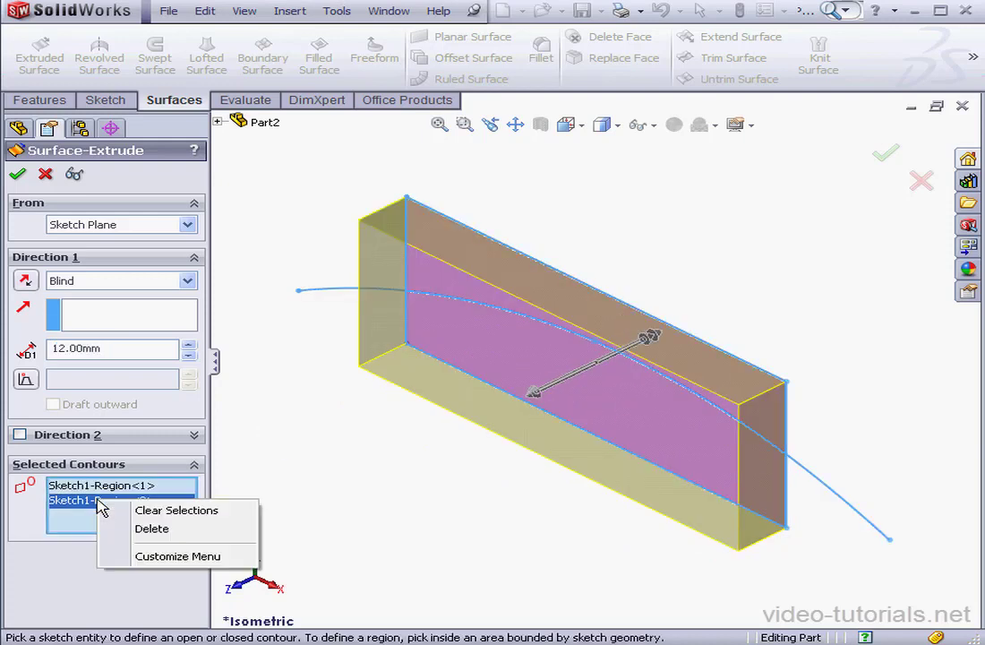
click(150, 529)
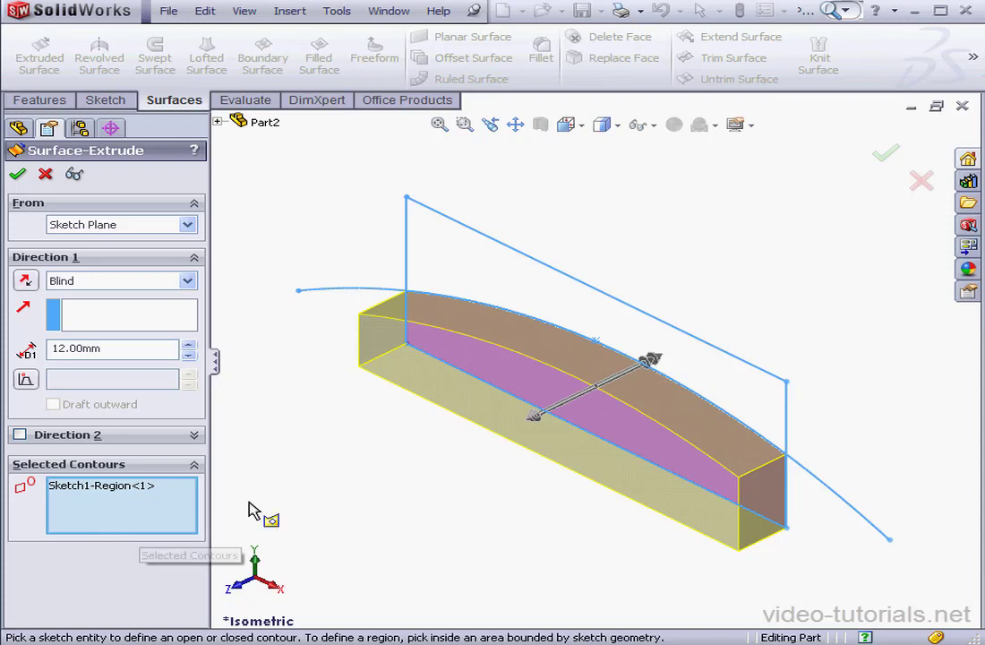
click(17, 175)
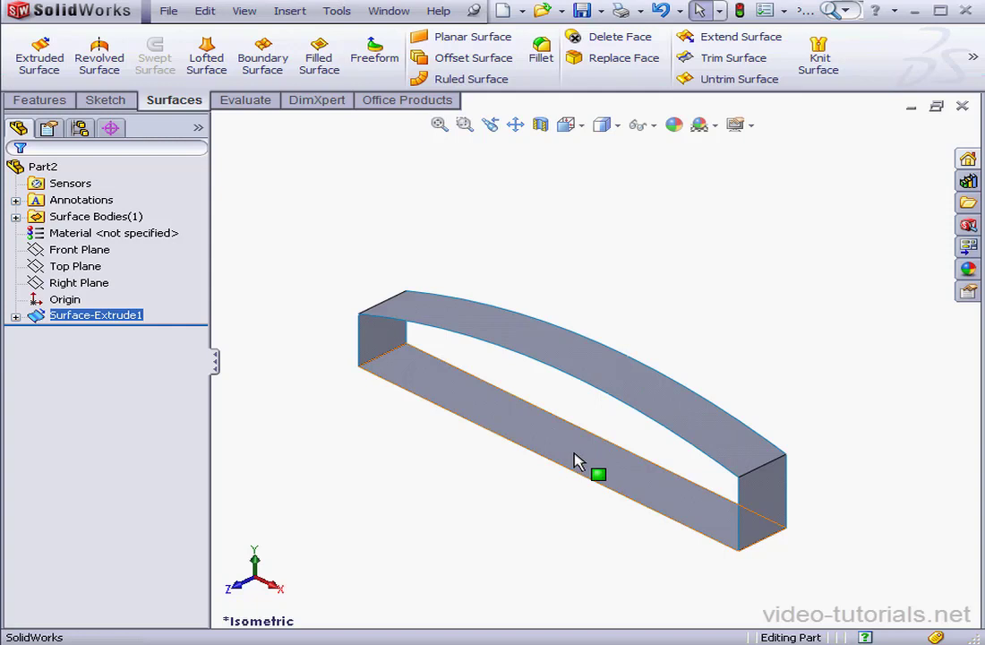
Close the spline-and-rectangle part without saving and save the keyhole surface part as L-02 in the Exercise folder
click(962, 106)
click(489, 359)
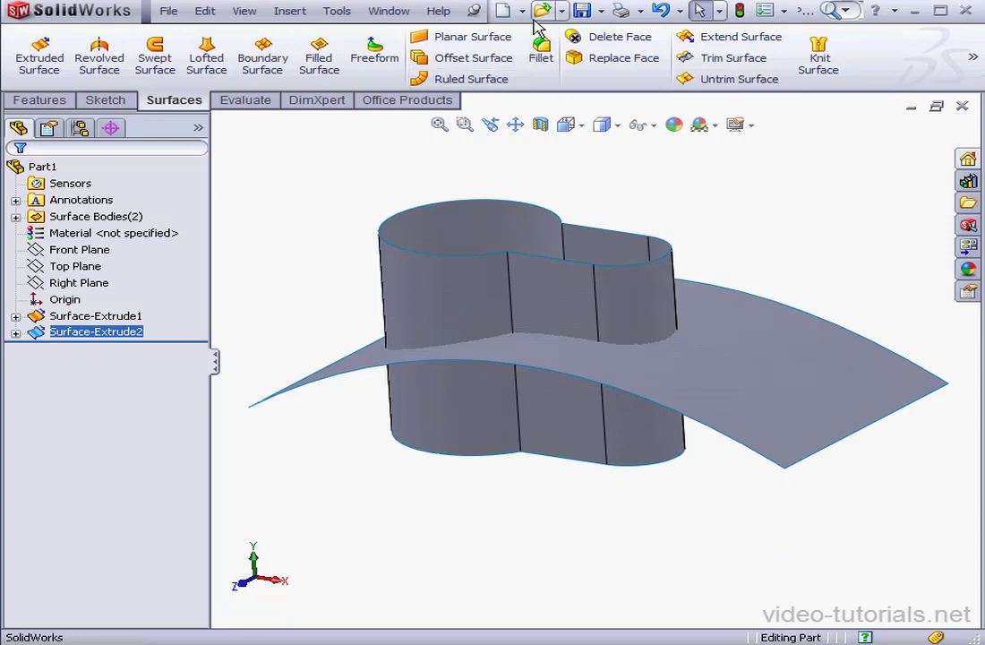
key(ctrl+s)
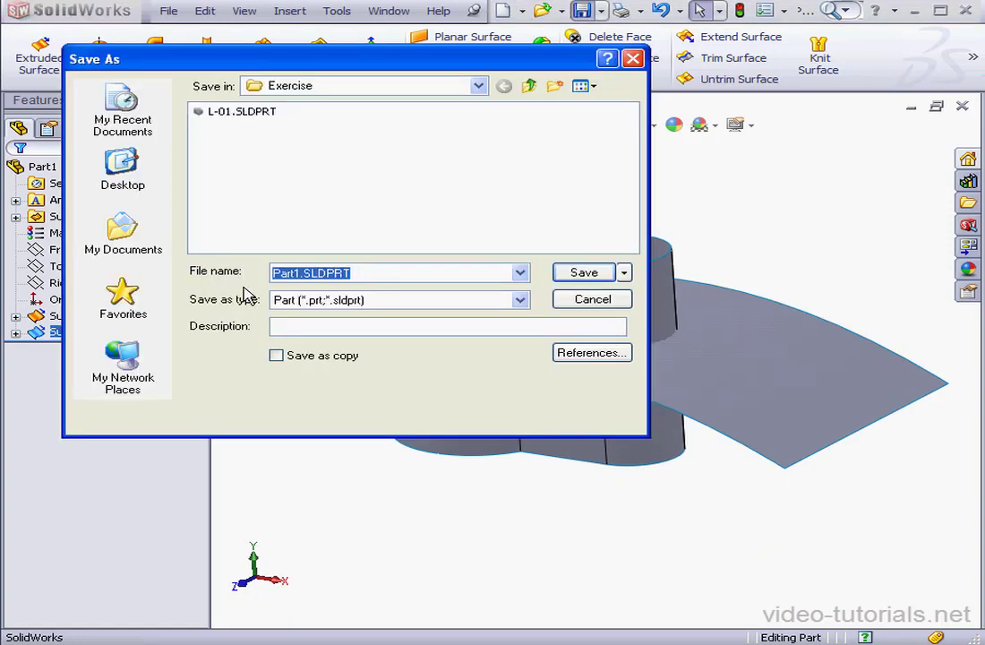
text(L-02)
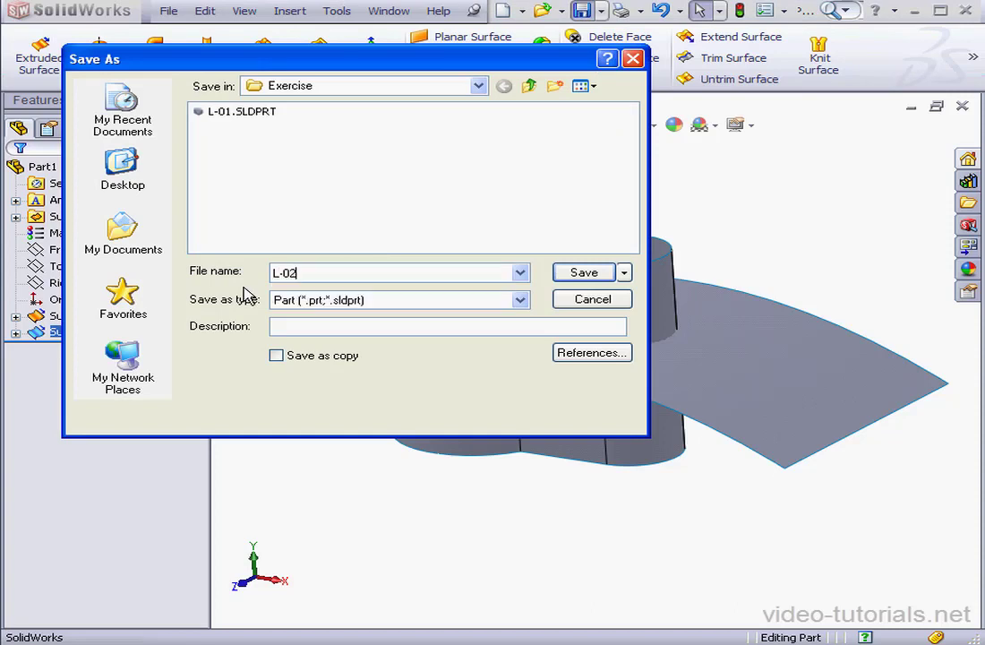
click(584, 273)
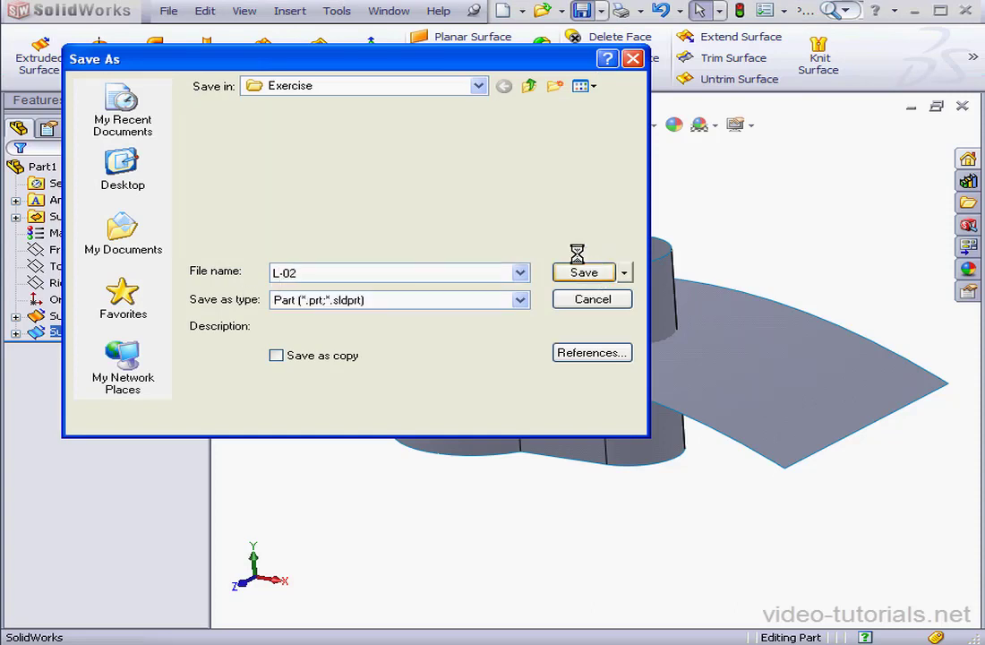